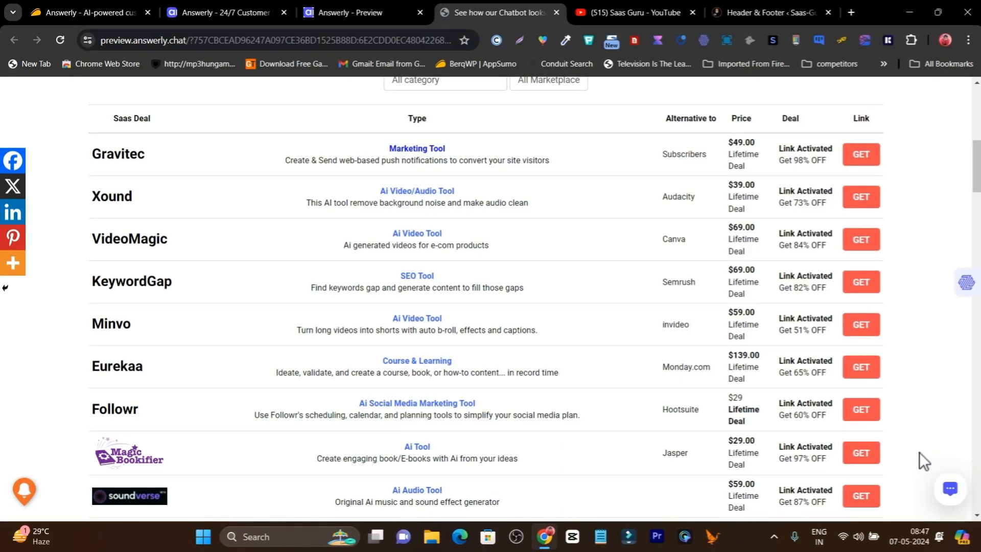
Look through the Answerly home page, from the introduction past the Wall of Love reviews to the AI Assistant section
scroll(926, 428, "up", 8)
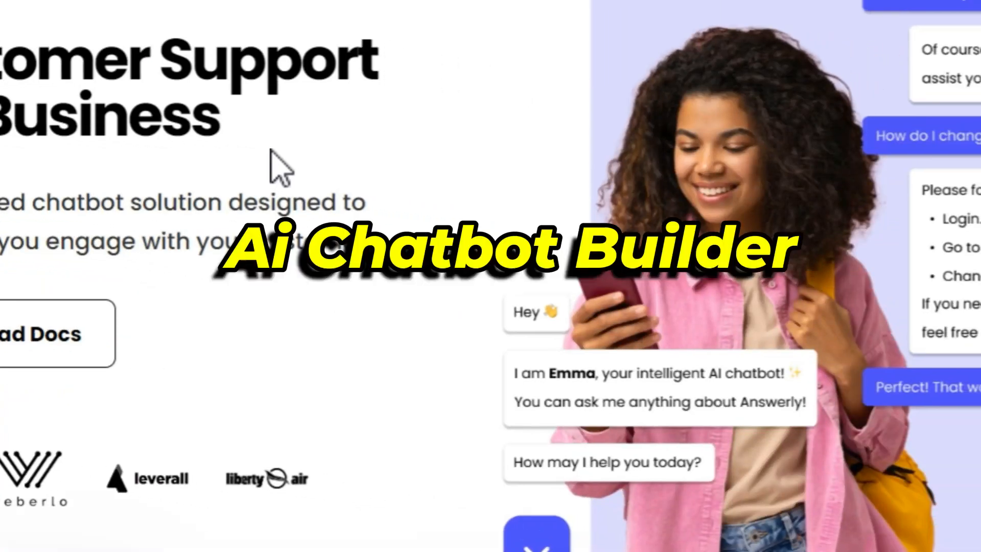
scroll(387, 317, "down", 2)
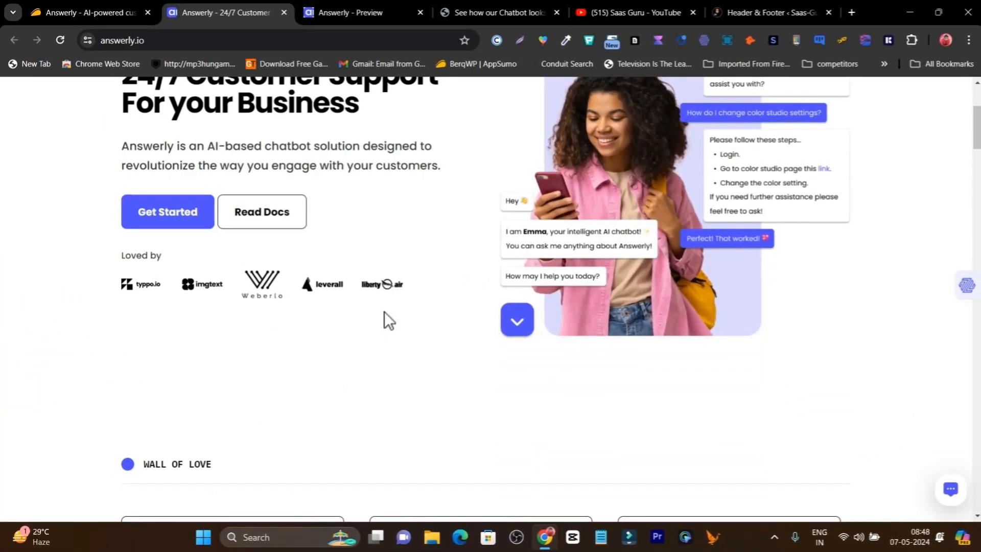
scroll(388, 319, "down", 3)
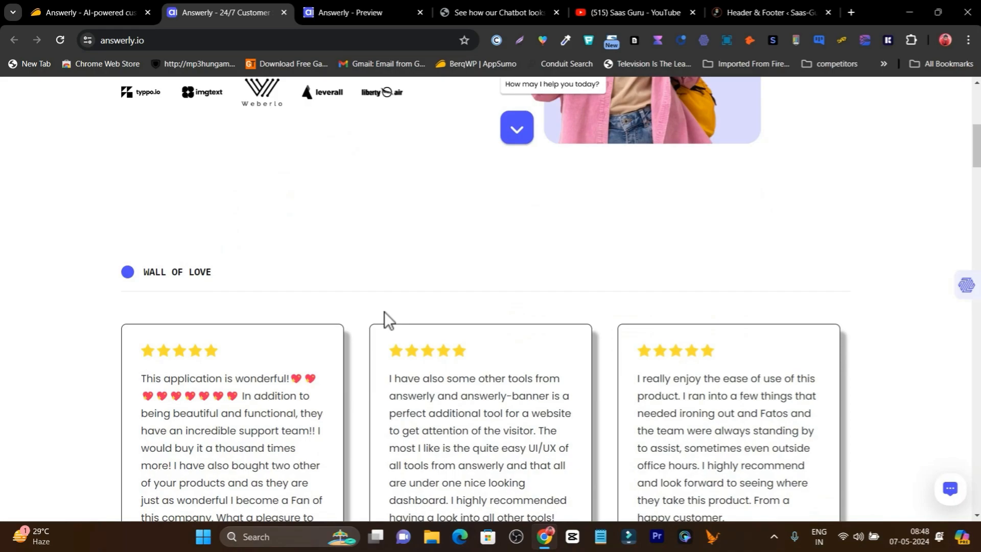
scroll(384, 311, "down", 5)
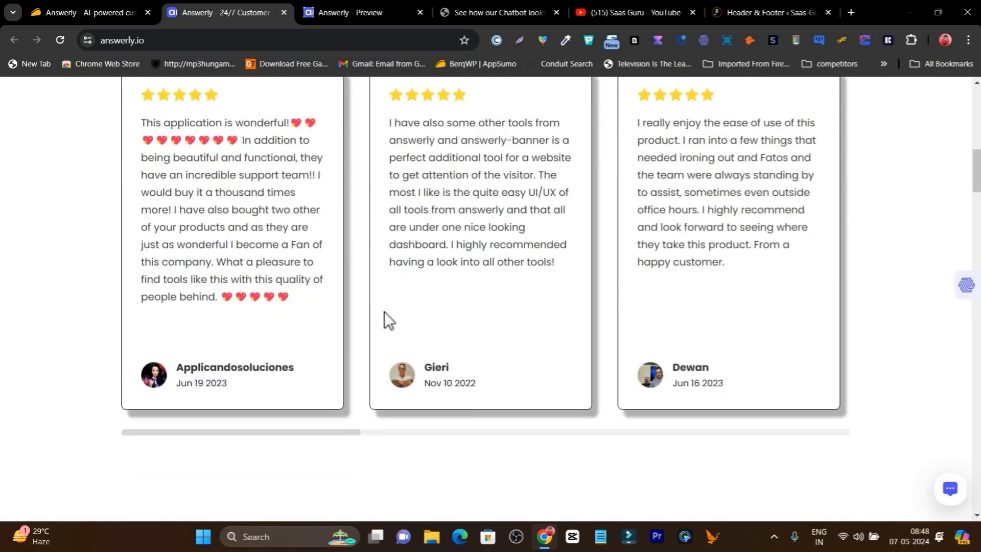
scroll(384, 313, "down", 6)
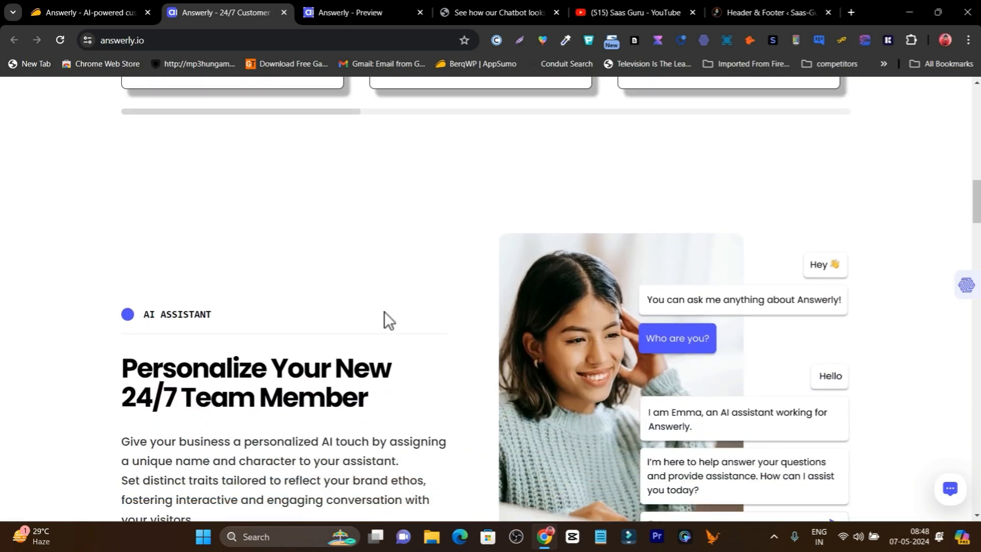
scroll(384, 311, "down", 2)
Open the chat widget on the SaaS-Guru chatbot preview page and close it again
left_click(486, 13)
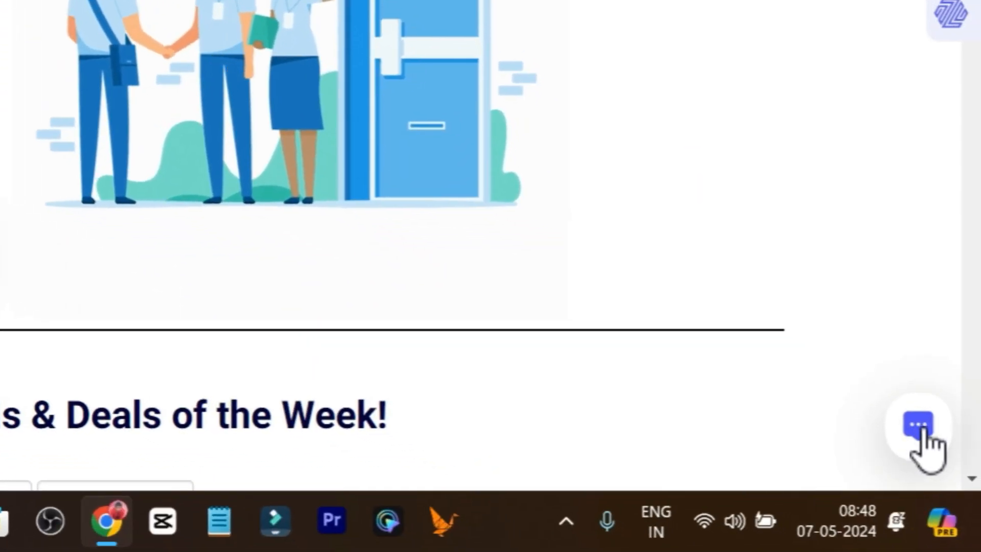
left_click(973, 454)
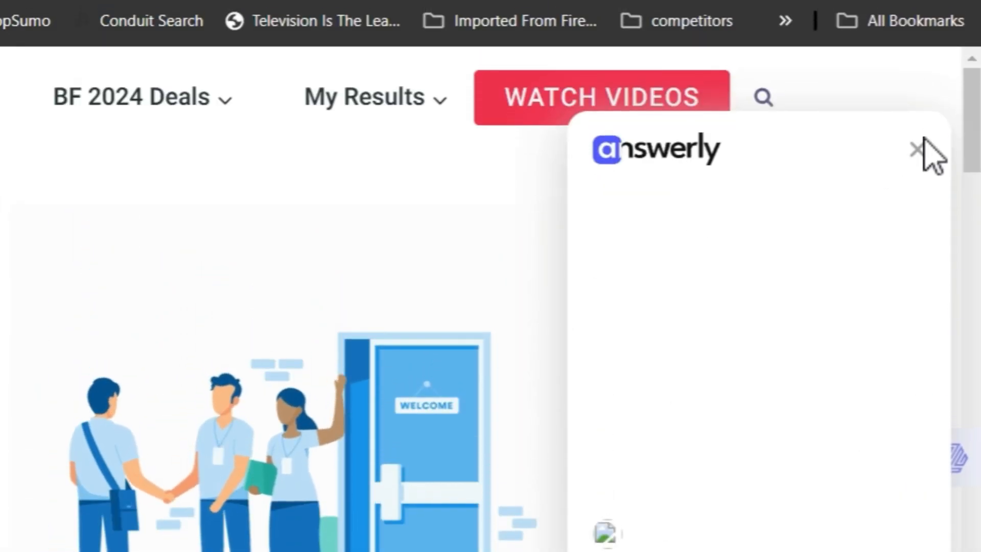
left_click(915, 153)
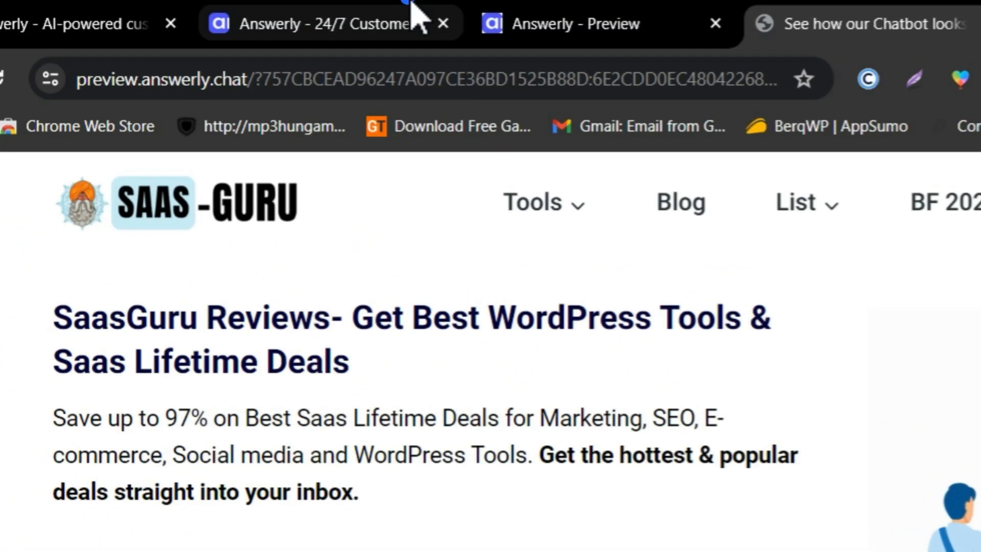
Return to the Answerly app's home dashboard and open My Agents
left_click(411, 6)
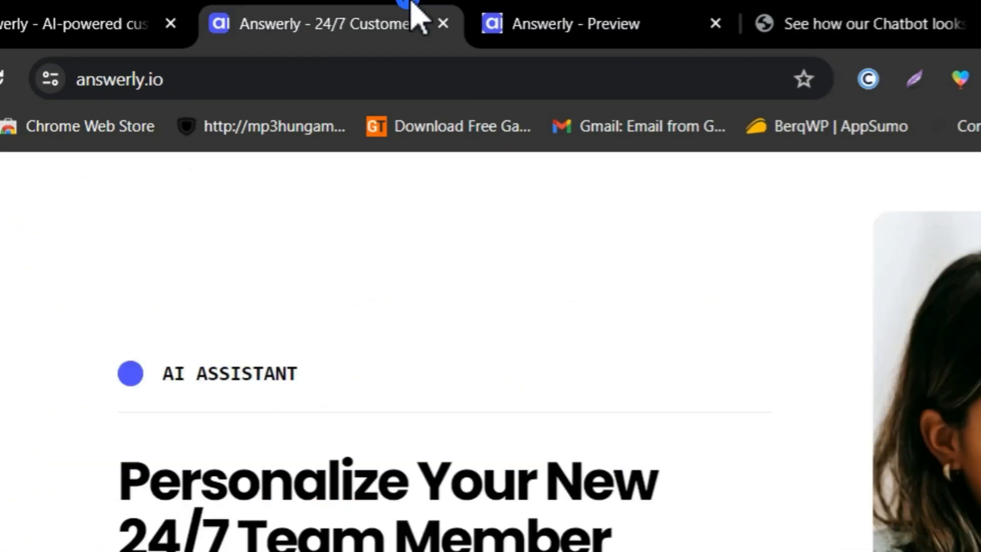
left_click(602, 11)
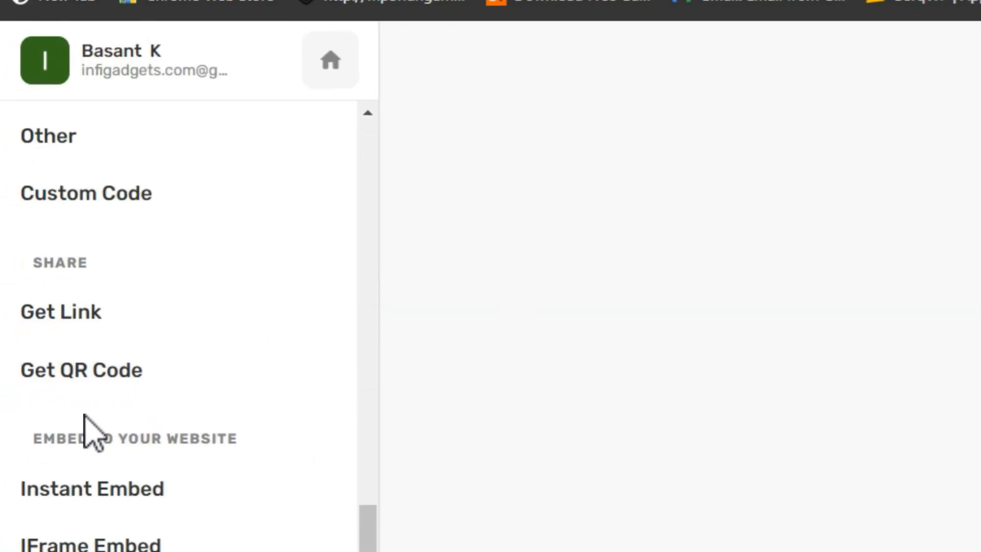
left_click(327, 72)
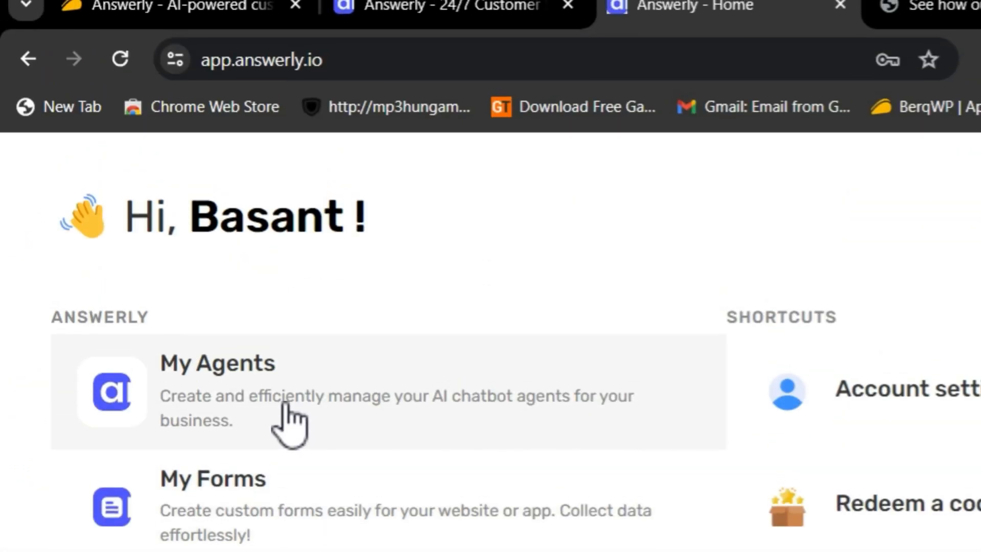
left_click(289, 421)
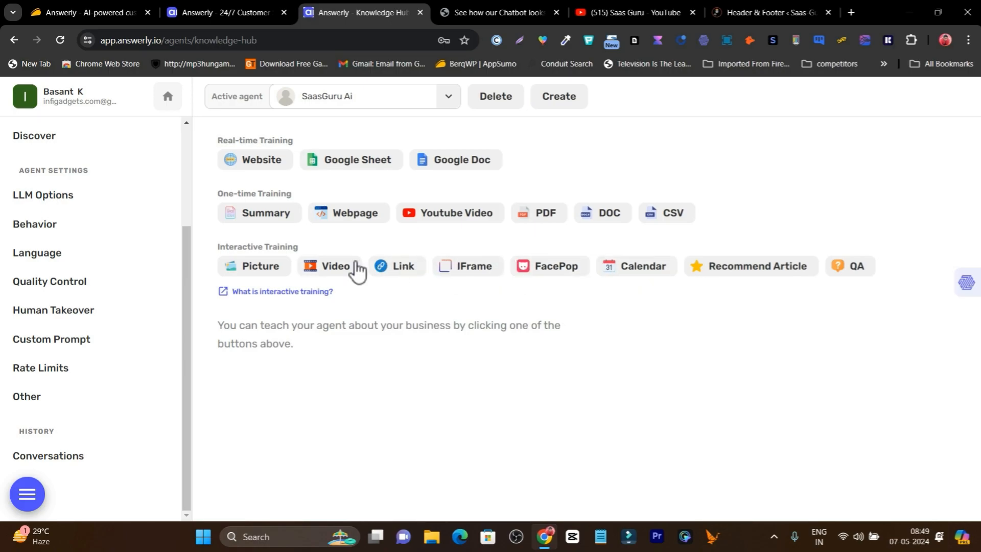
View the Identity settings of the SaasGuru Ai agent and return to the home dashboard
scroll(81, 254, "up", 3)
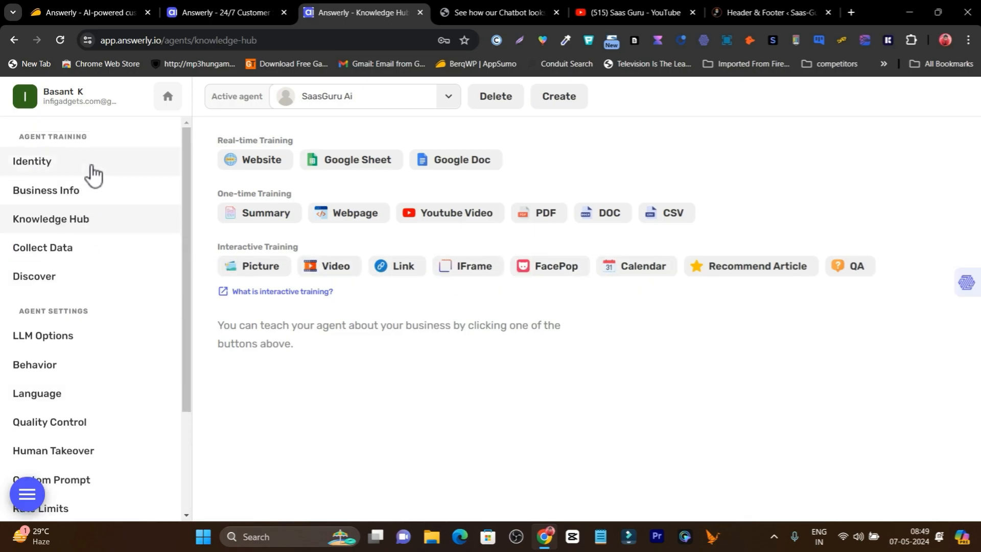
left_click(91, 178)
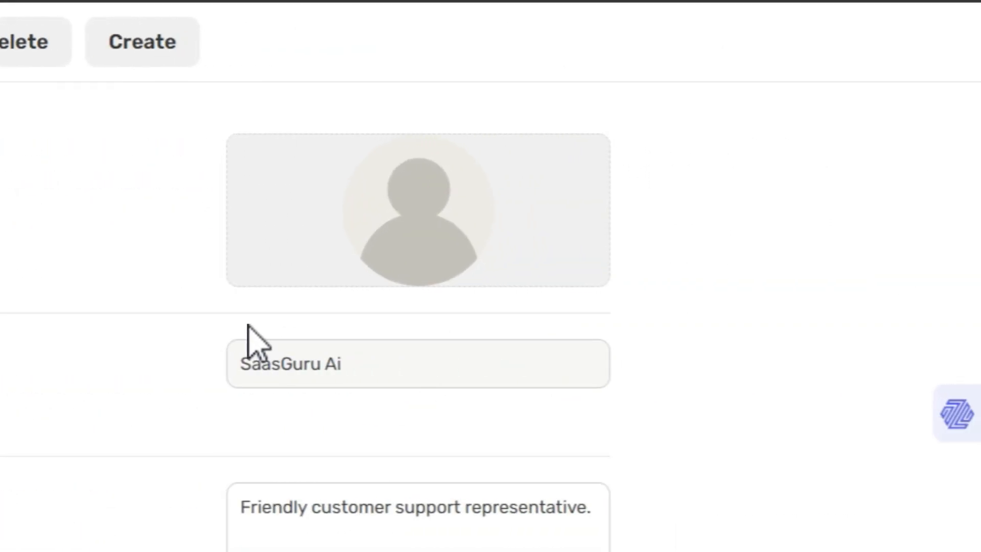
left_click(162, 105)
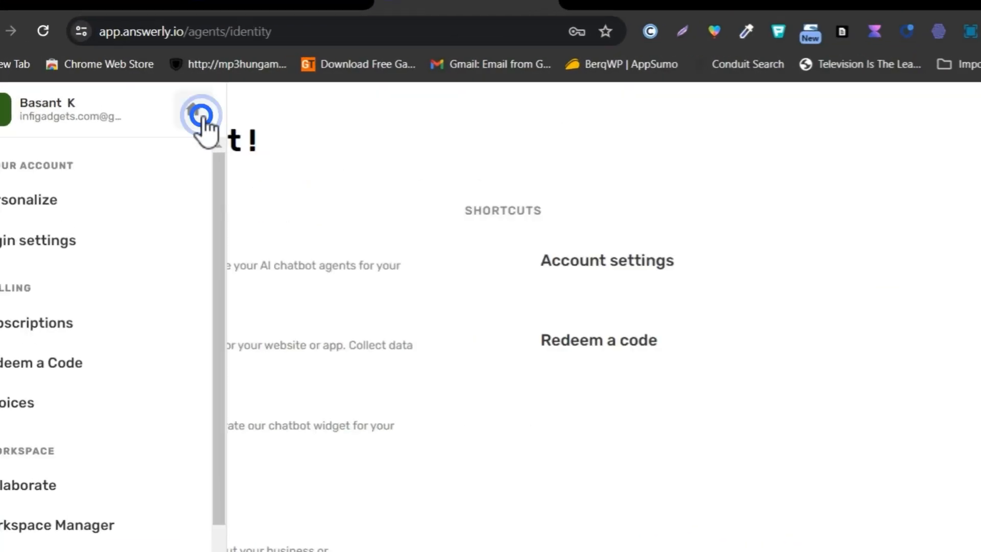
left_click(201, 114)
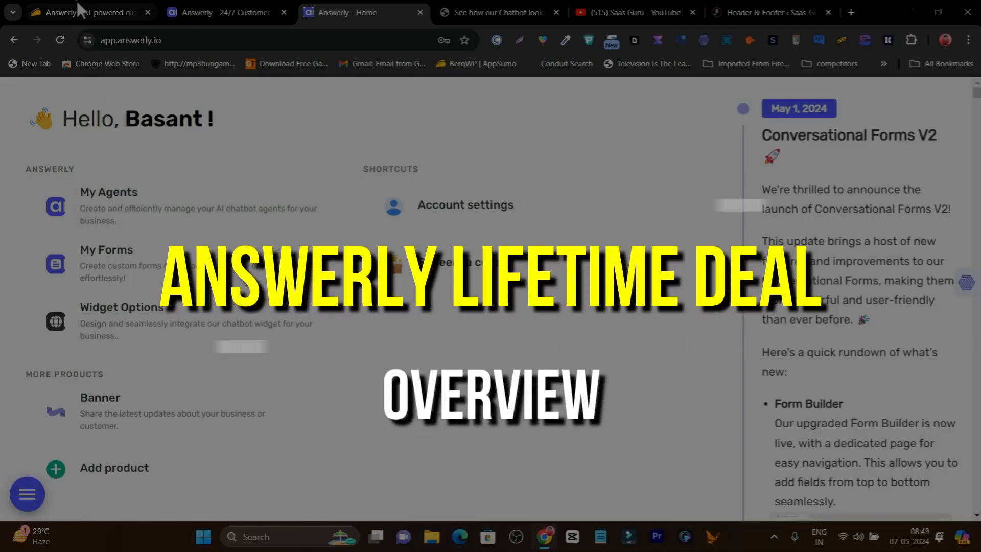
Switch to the AppSumo page for Answerly and highlight the $69 lifetime deal price
left_click(76, 4)
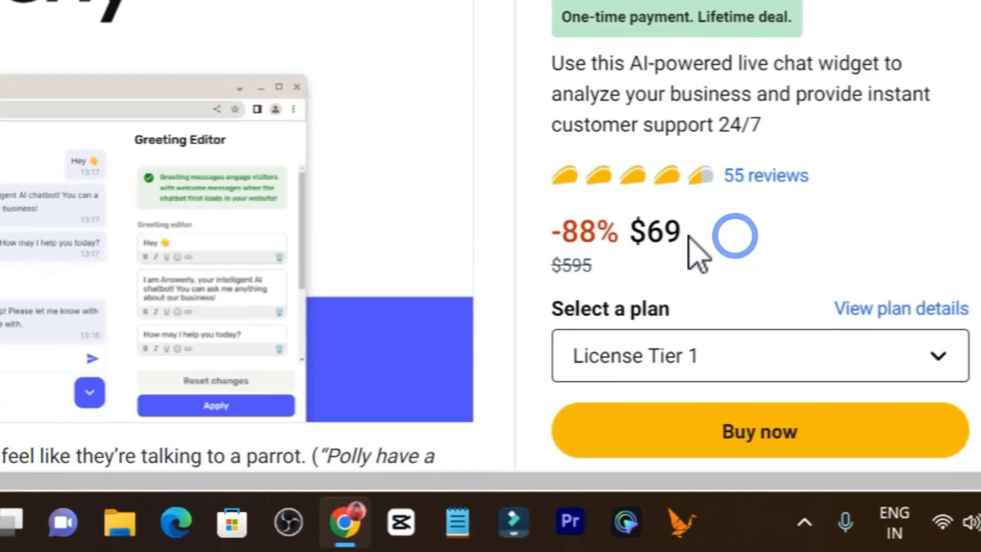
double_click(657, 270)
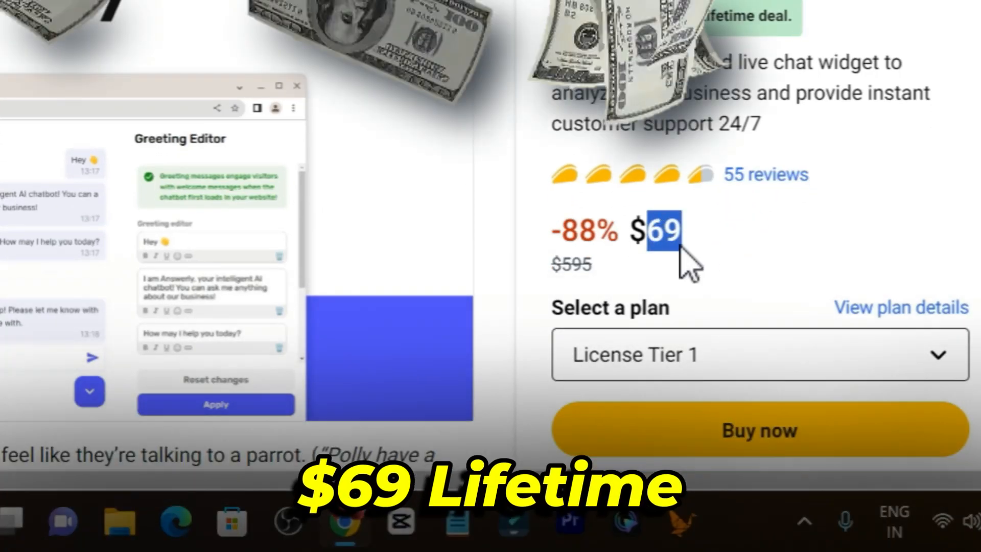
left_click(776, 232)
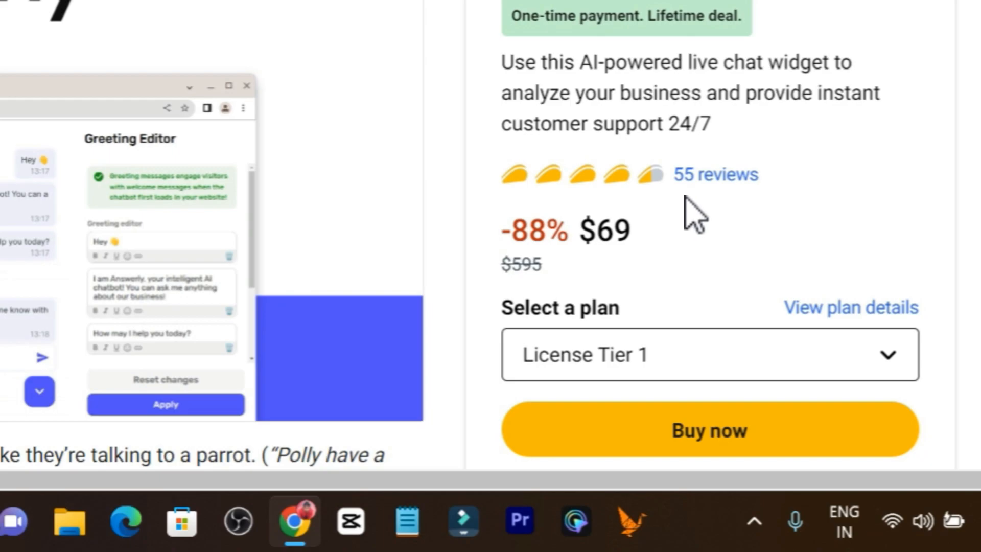
Read the deal page's TL;DR, At-a-glance and Overview sections down to the chatbot customization options
scroll(730, 209, "down", 10)
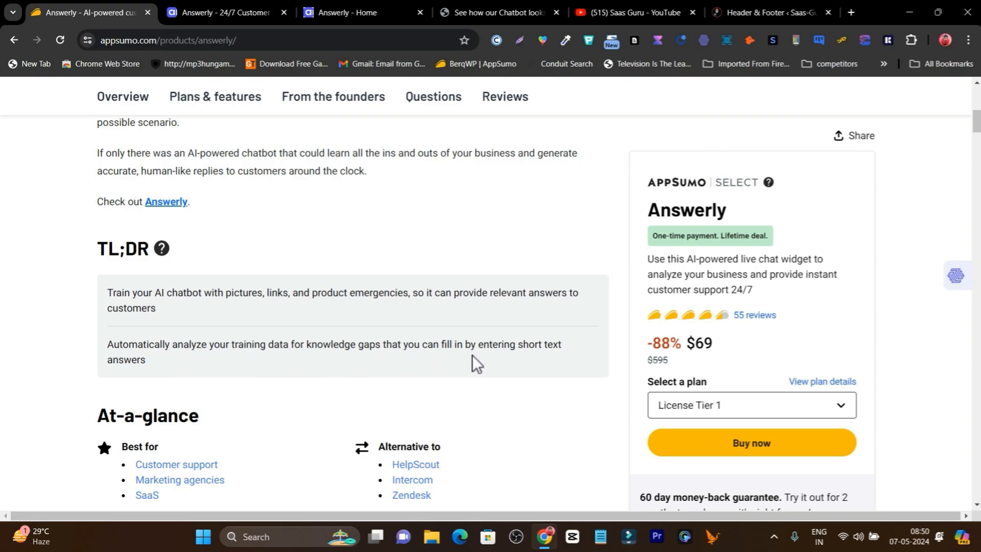
scroll(306, 372, "down", 4)
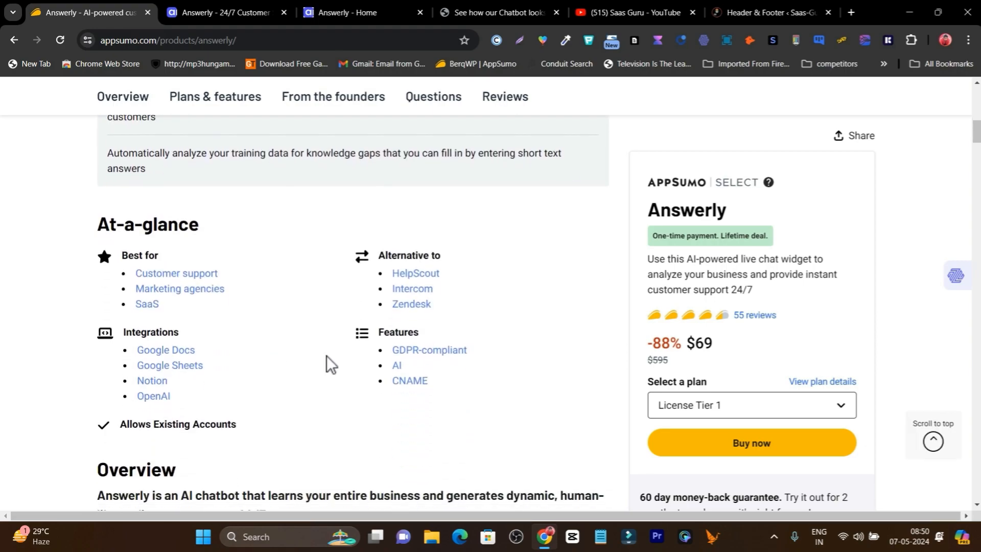
scroll(326, 355, "down", 8)
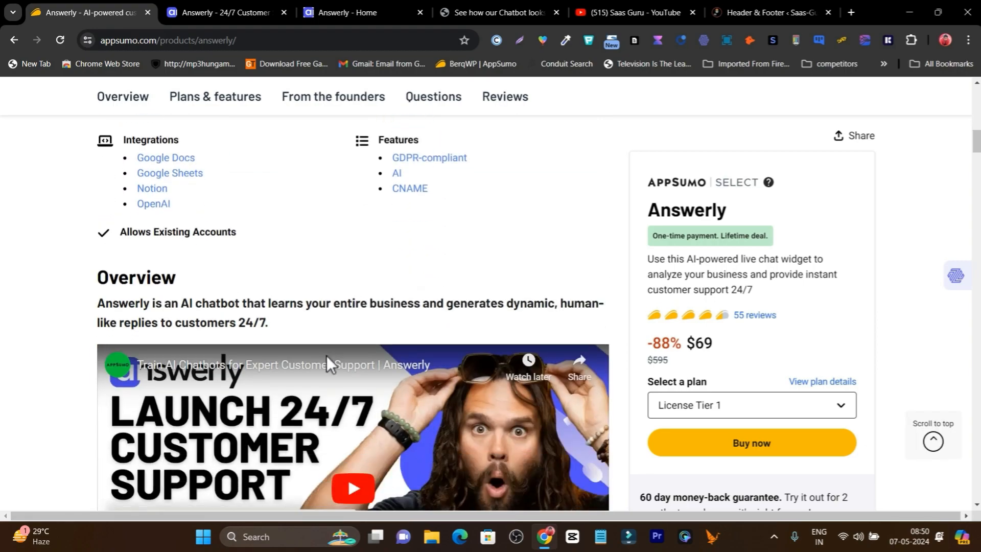
scroll(326, 356, "down", 9)
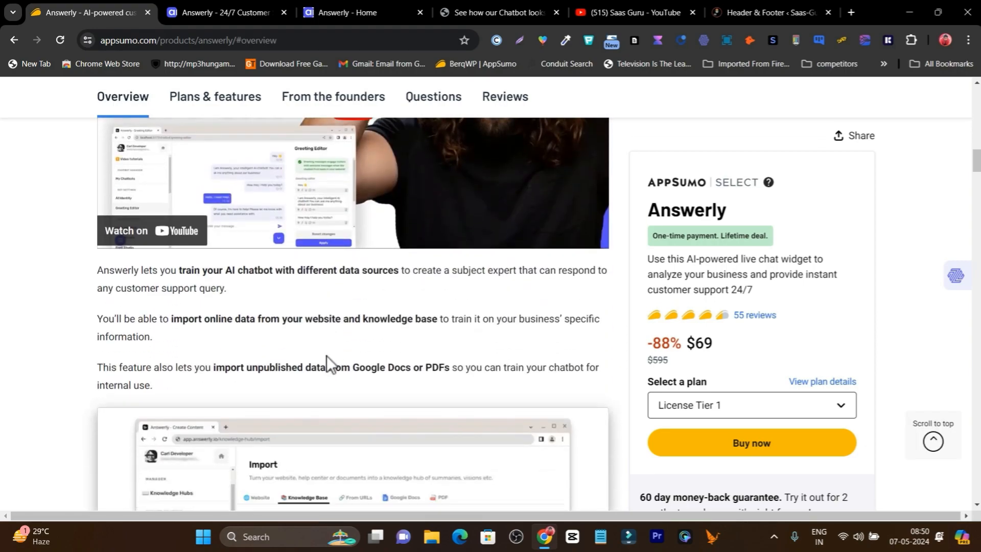
scroll(214, 337, "down", 6)
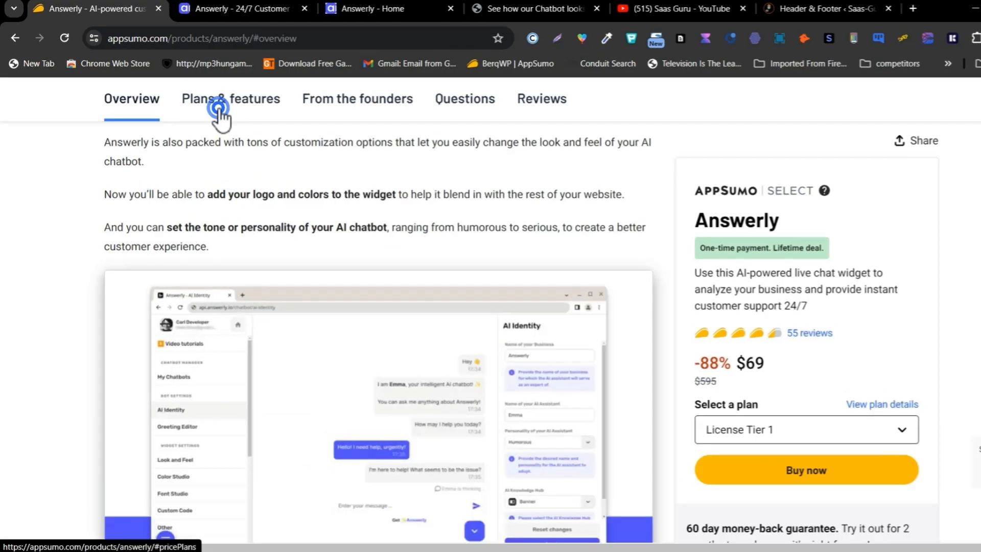
Open Plans & features, compare the included features and license tiers, and highlight the License Tier 1 price
left_click(207, 98)
scroll(414, 187, "down", 8)
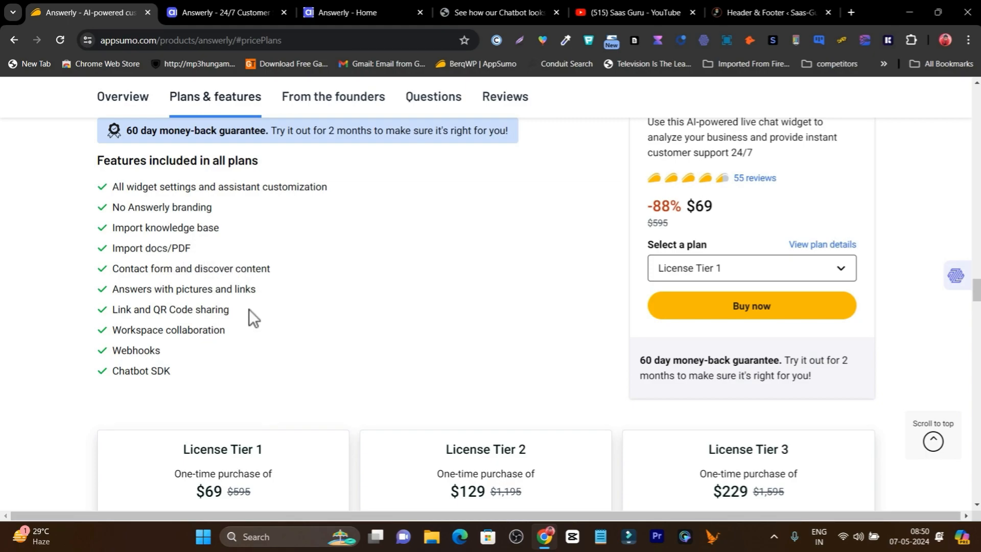
scroll(263, 306, "down", 3)
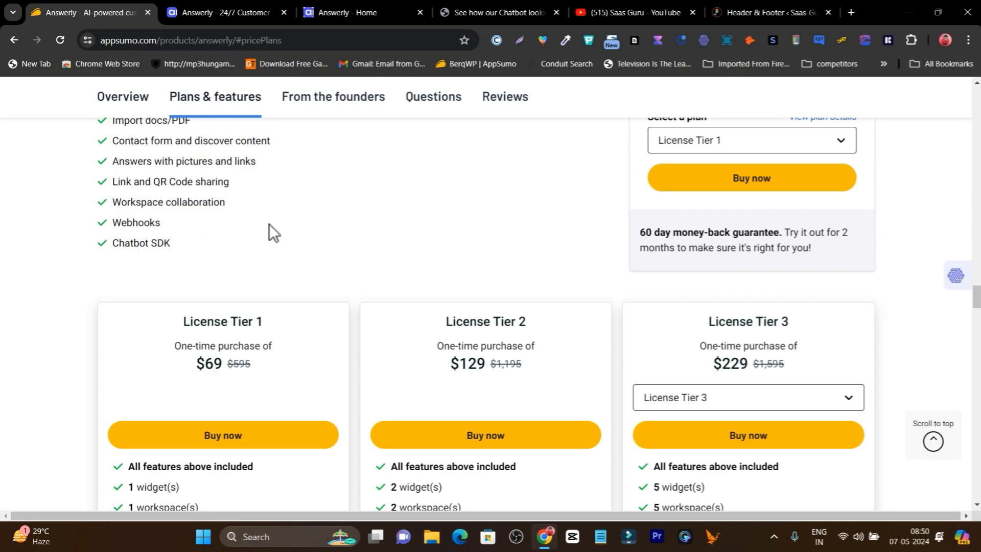
scroll(526, 265, "up", 5)
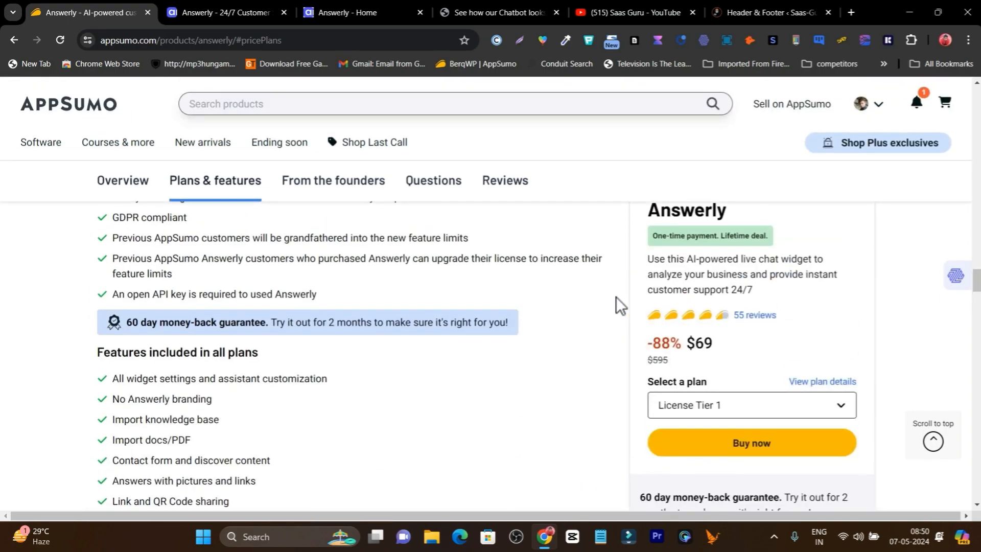
scroll(615, 296, "down", 10)
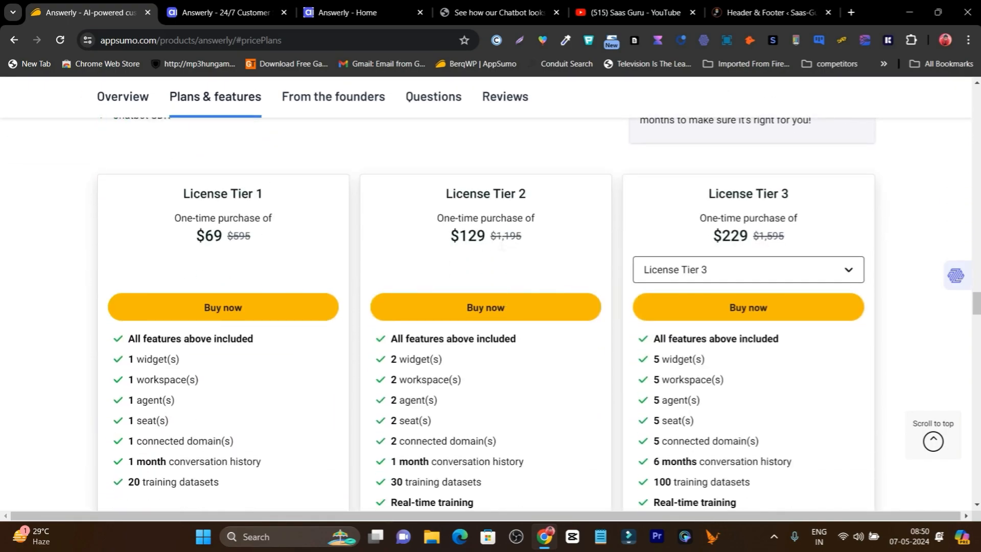
scroll(501, 243, "down", 1)
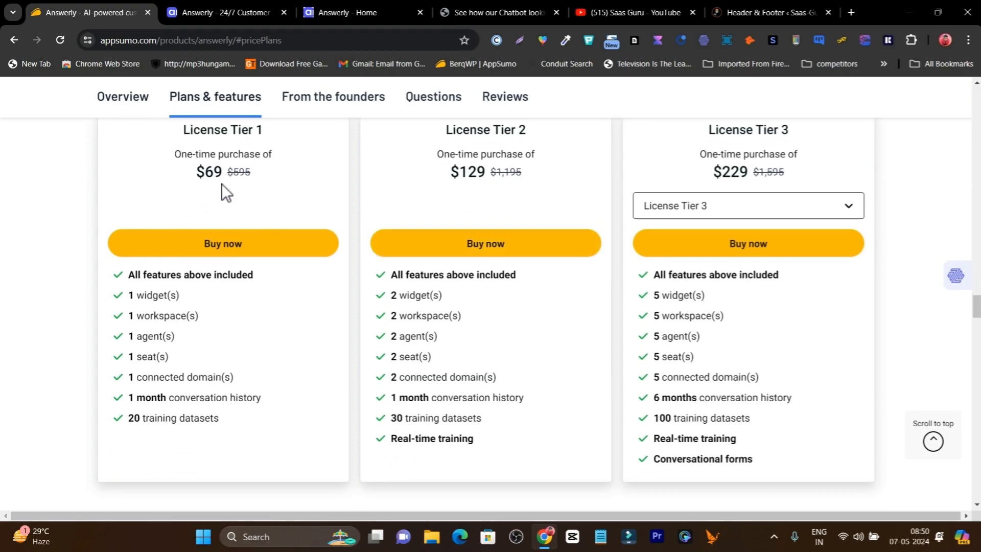
double_click(215, 172)
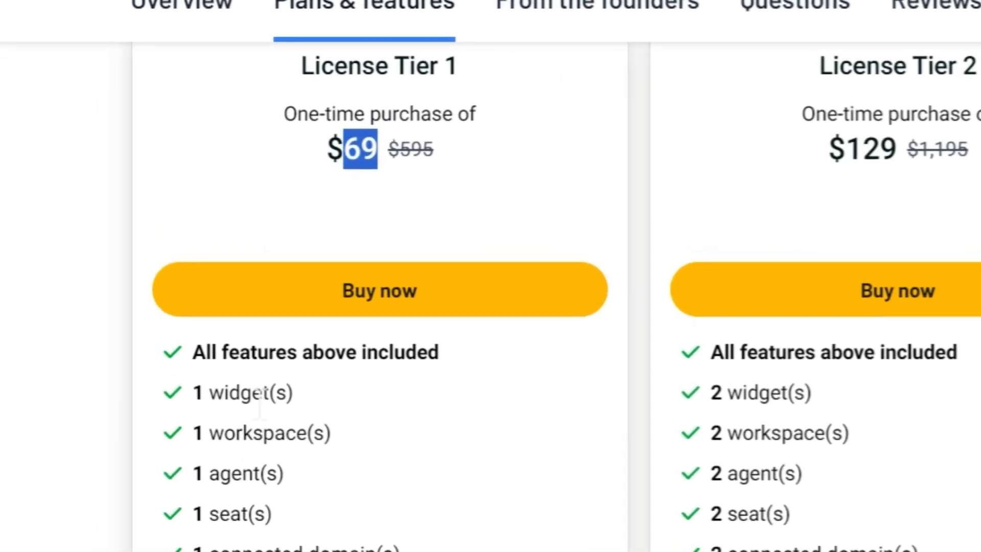
Open and close the chat widget on the chatbot preview page, and return to the AppSumo license tiers
left_click(659, 21)
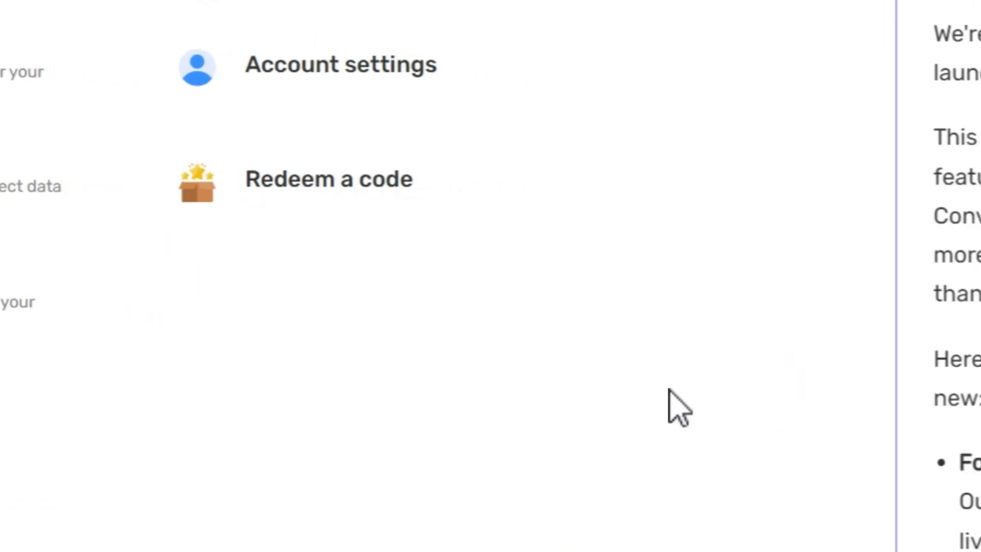
left_click(449, 10)
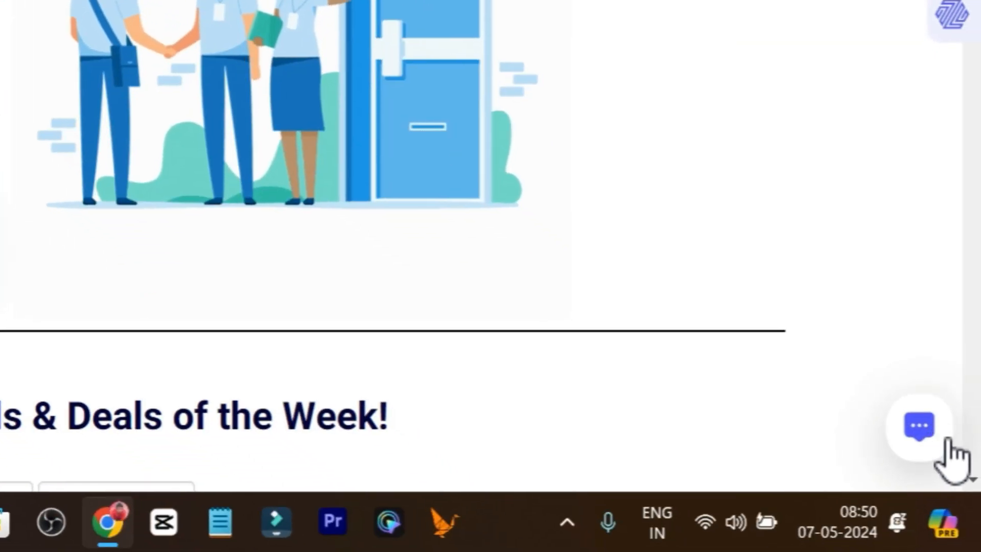
left_click(919, 433)
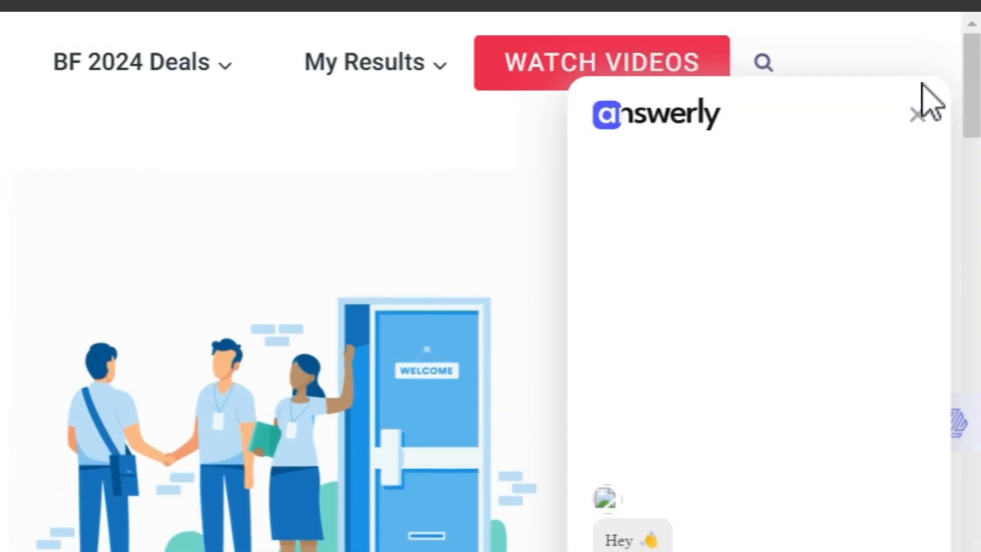
left_click(913, 164)
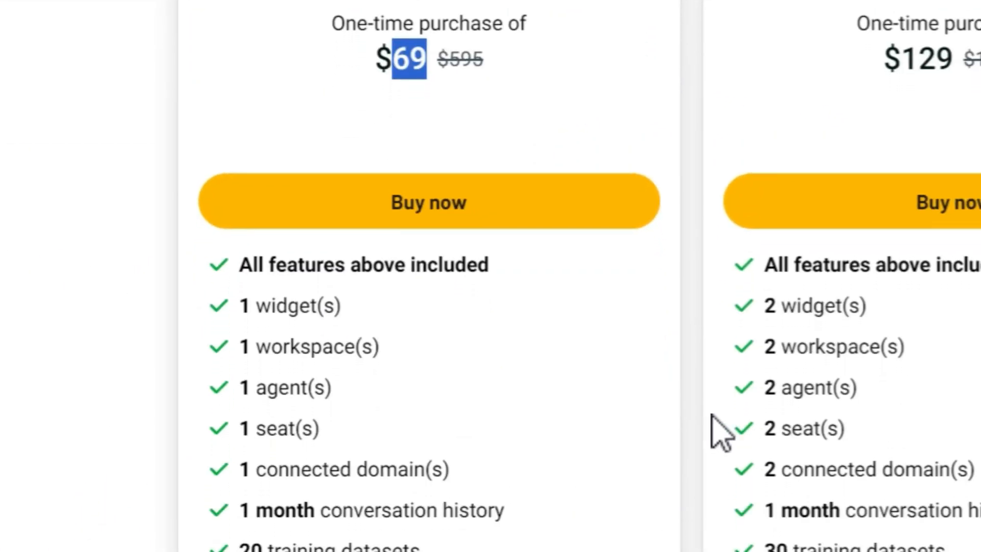
scroll(736, 258, "up", 2)
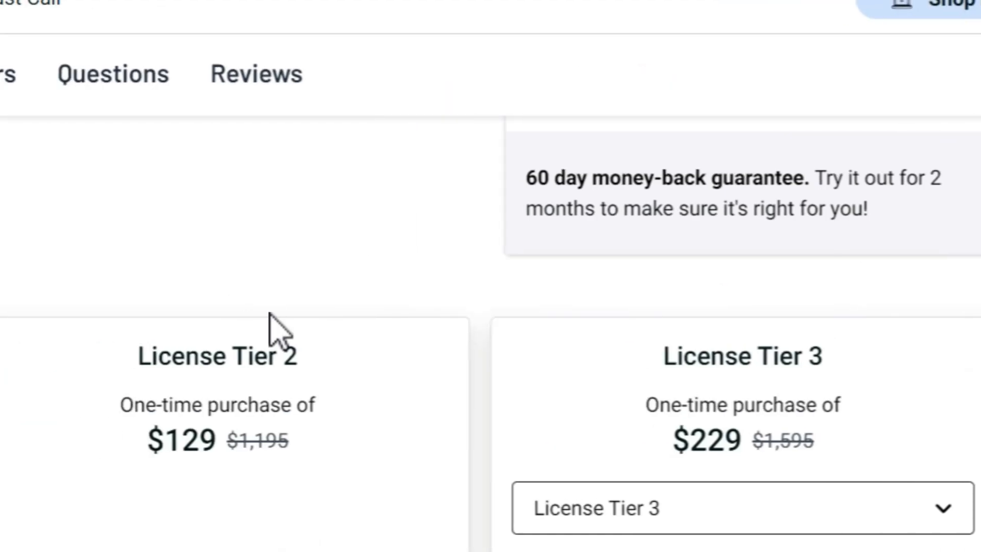
Review the License Tier 1 limits, glance at the Answerly website and app home, and return to the AppSumo plans
scroll(245, 314, "down", 2)
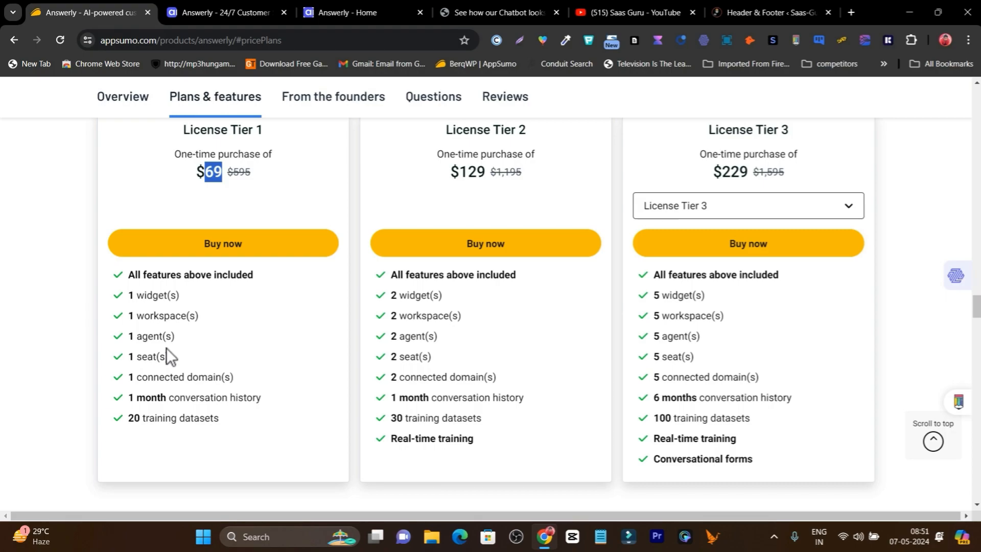
left_click(232, 13)
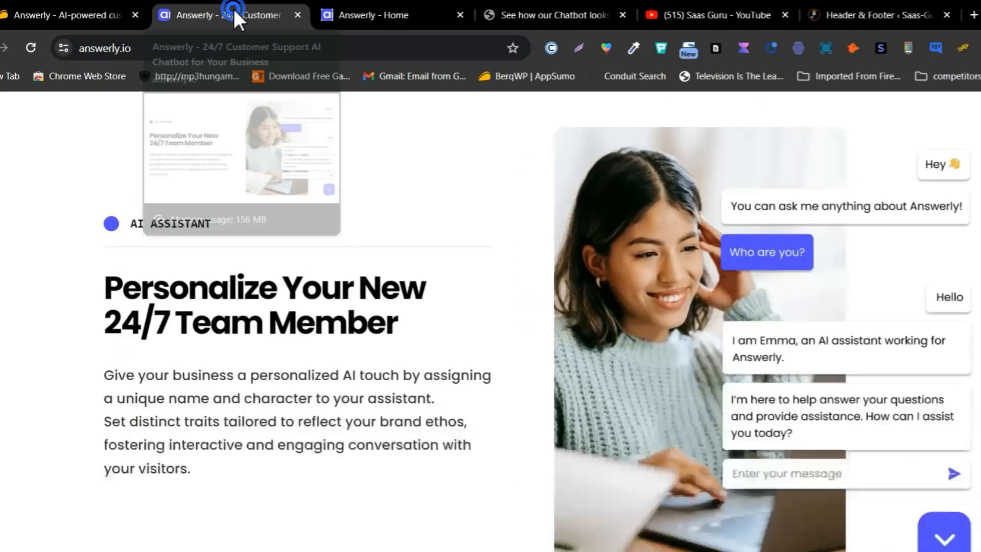
left_click(378, 14)
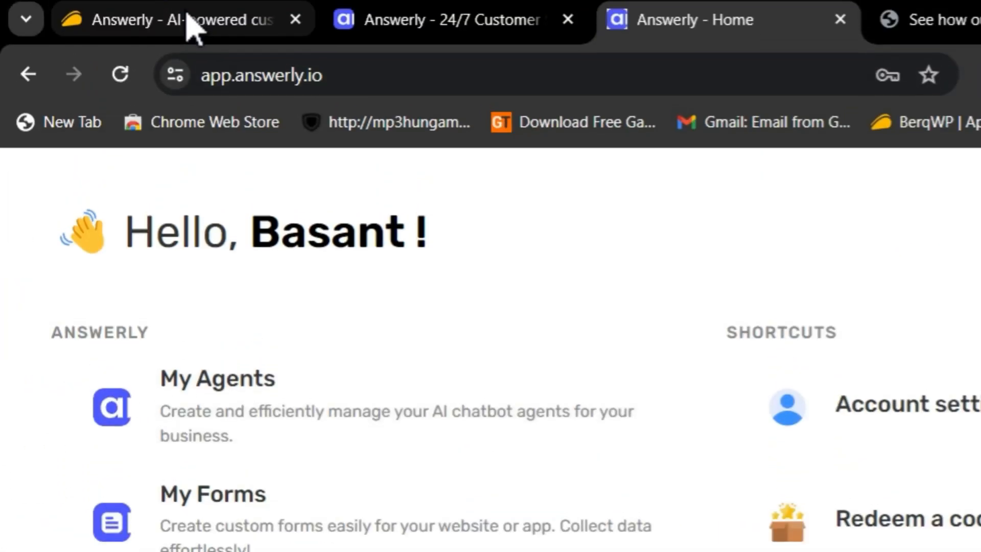
left_click(192, 28)
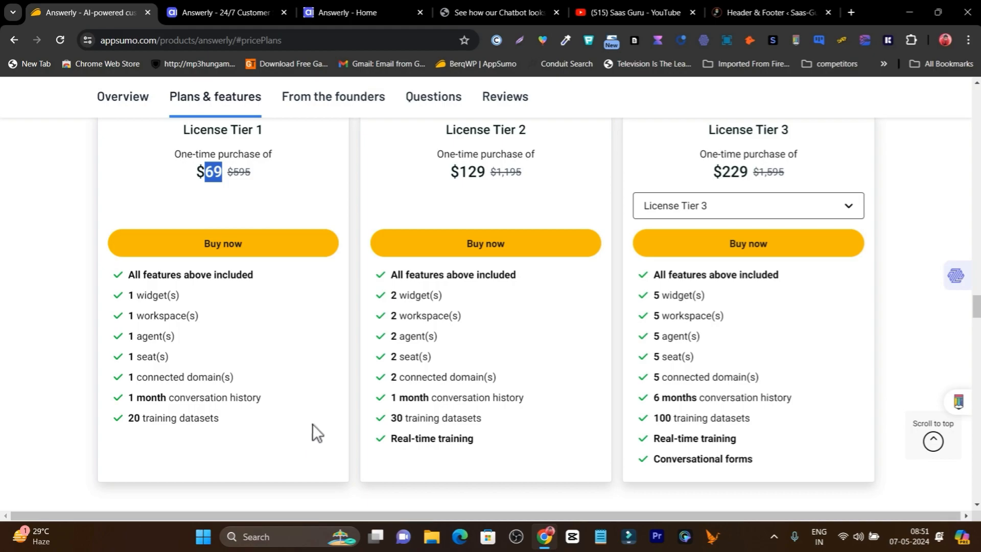
Compare the widget, workspace, agent, seat, domain, history and training dataset limits of License Tiers 1, 2 and 3
scroll(314, 434, "down", 3)
scroll(440, 356, "up", 8)
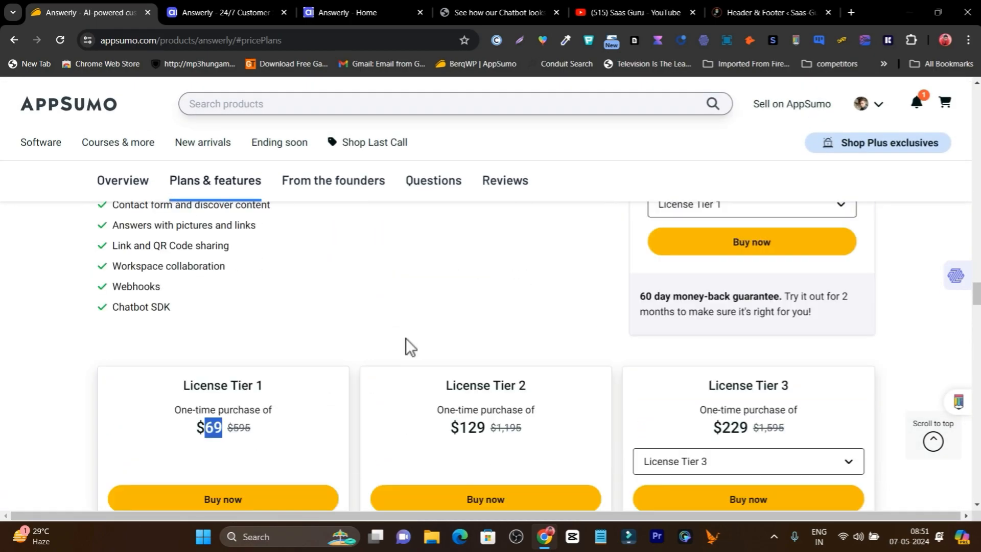
scroll(347, 346, "down", 4)
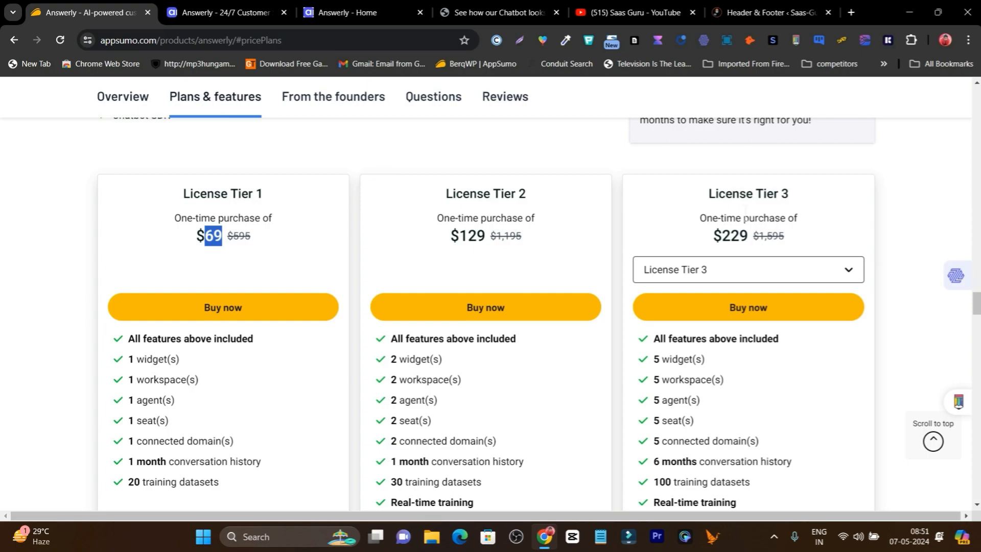
scroll(806, 214, "down", 3)
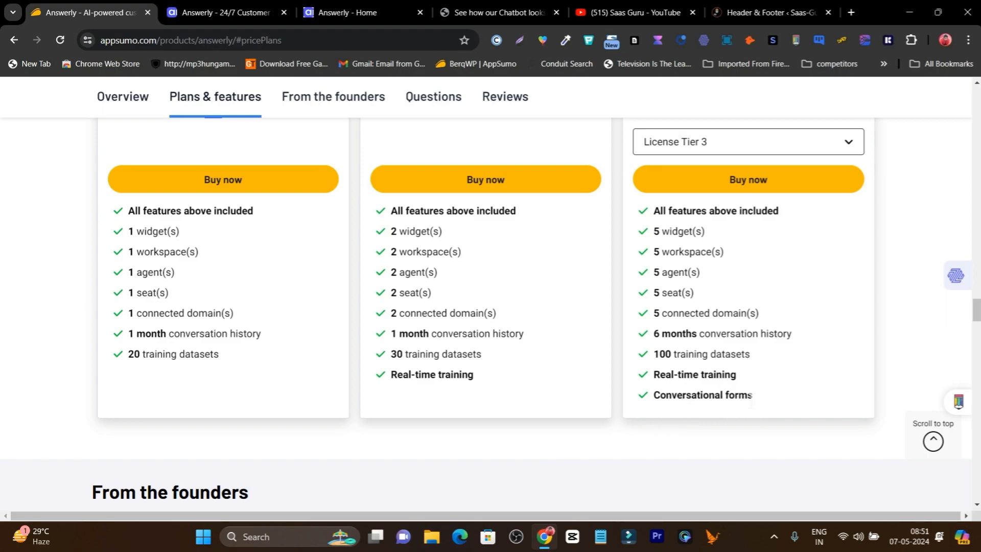
scroll(490, 307, "up", 5)
mouse_move(225, 1)
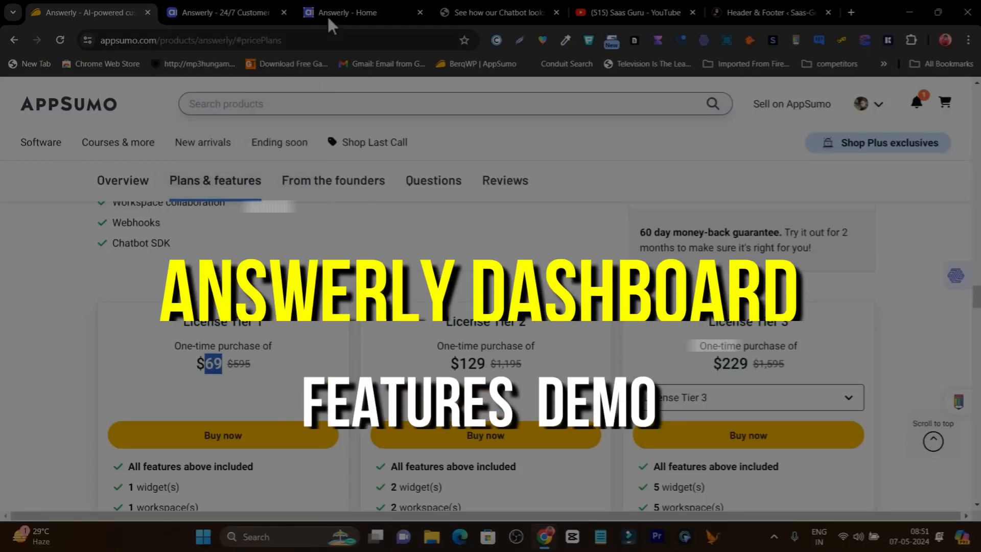
Switch to the Answerly app home, view the additional products available for activation, and close that dialog
left_click(352, 13)
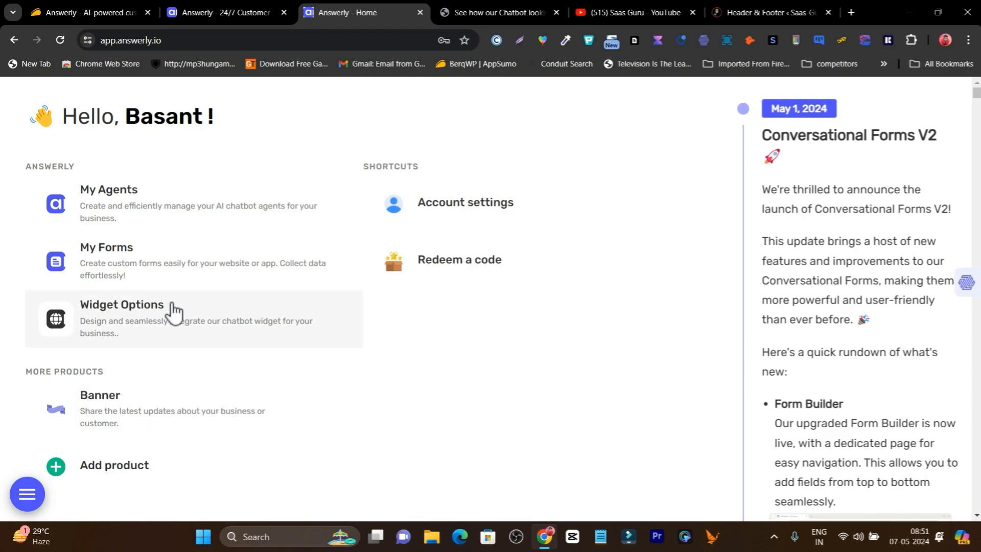
left_click(131, 493)
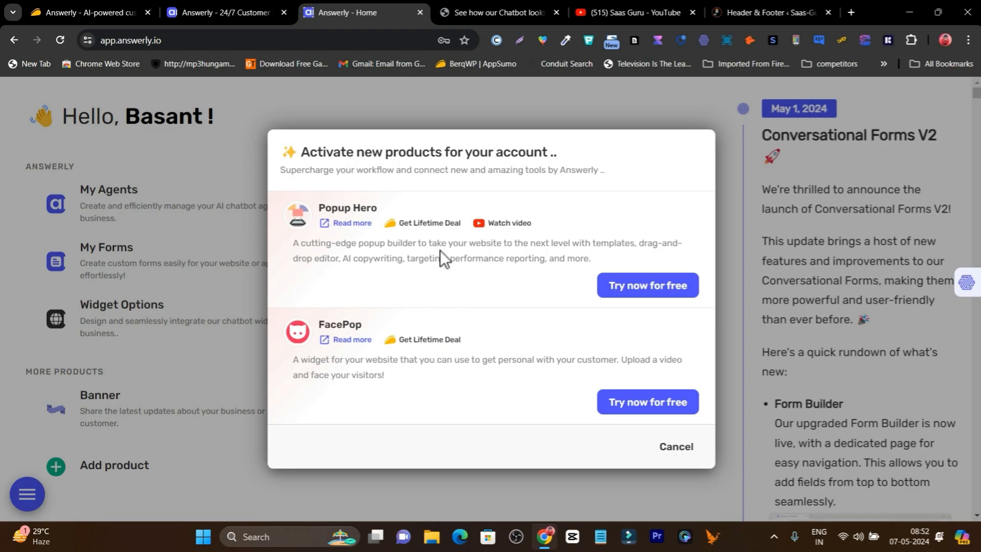
left_click(664, 452)
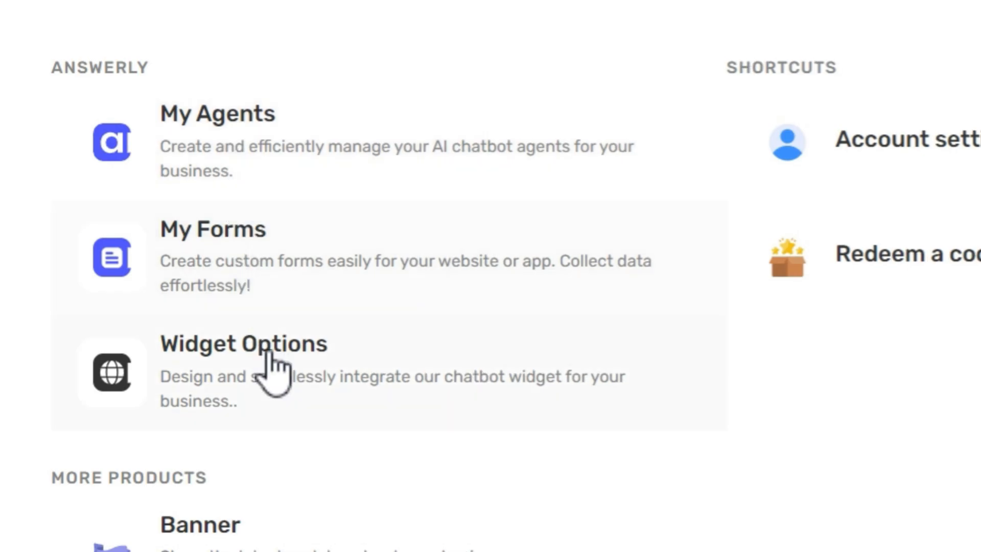
Open My Agents and view the SaasGuru Ai agent's Identity settings, including its name field
left_click(258, 153)
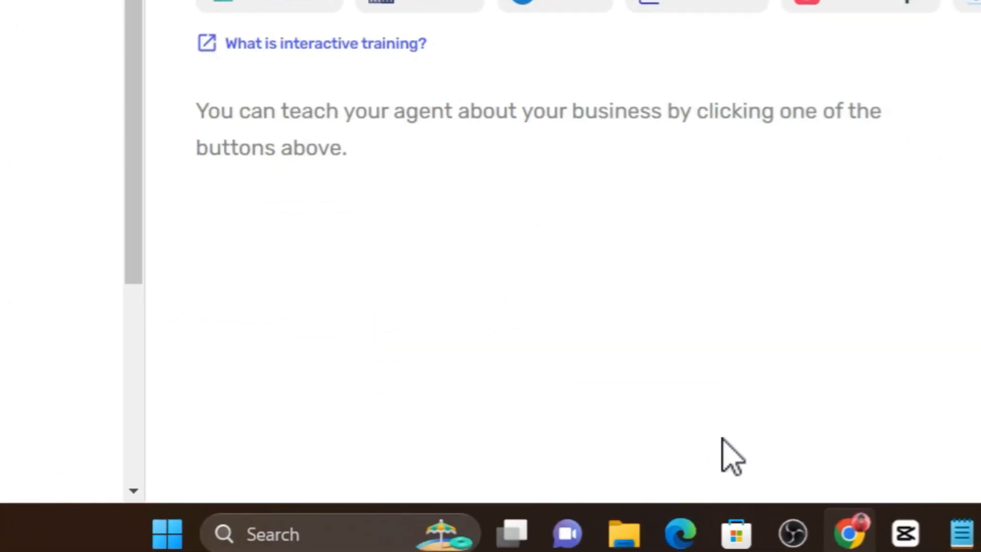
left_click(734, 446)
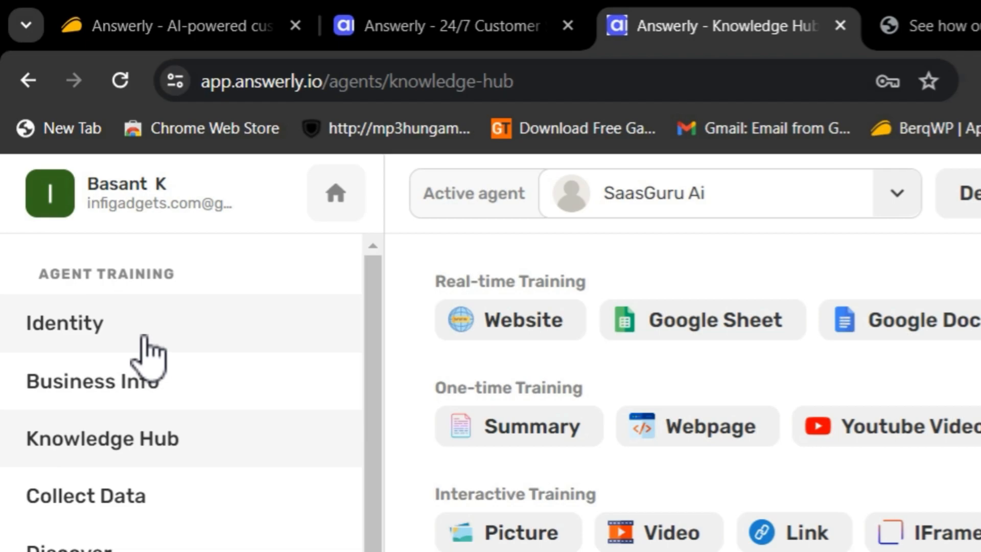
left_click(146, 352)
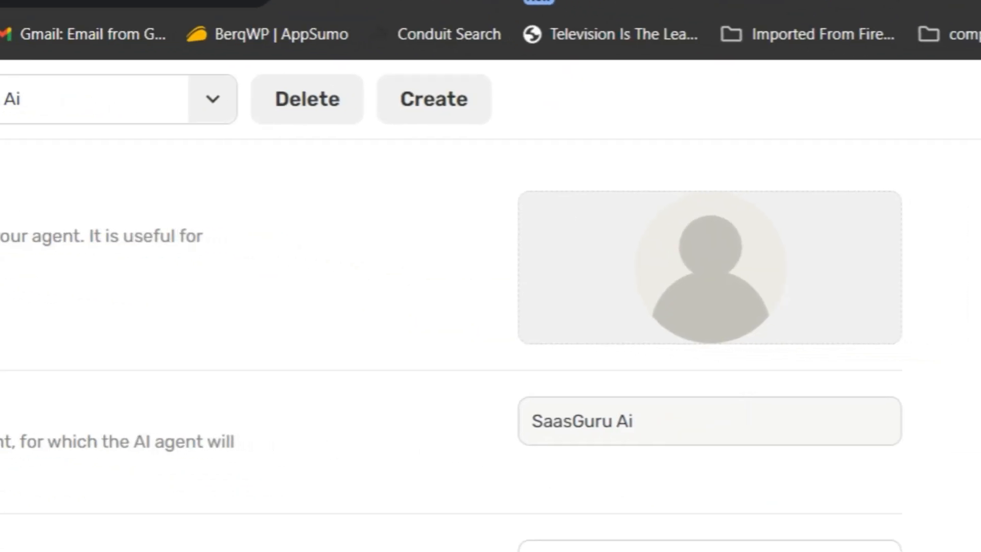
left_click(679, 353)
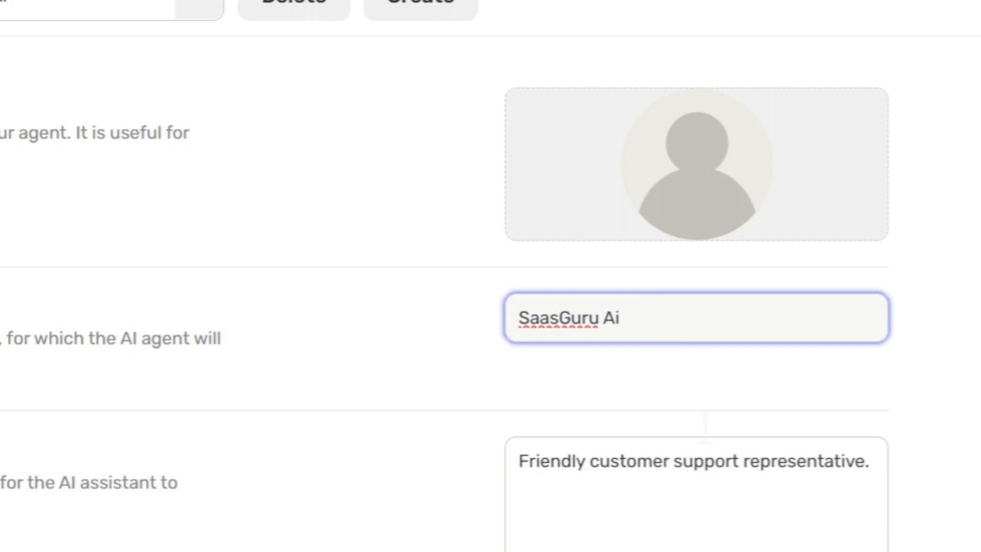
Open Business Info and look at the business name and description fields
left_click(110, 156)
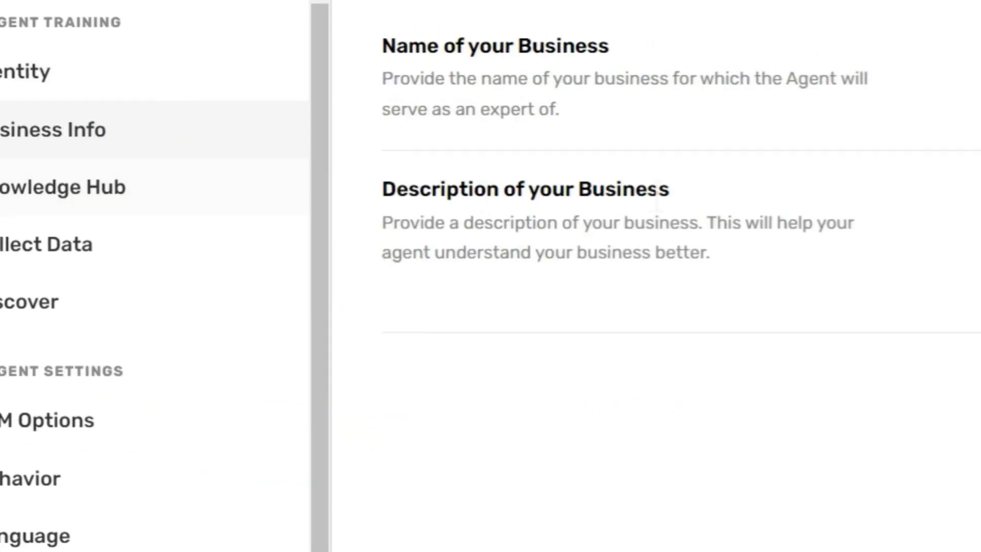
left_click(696, 137)
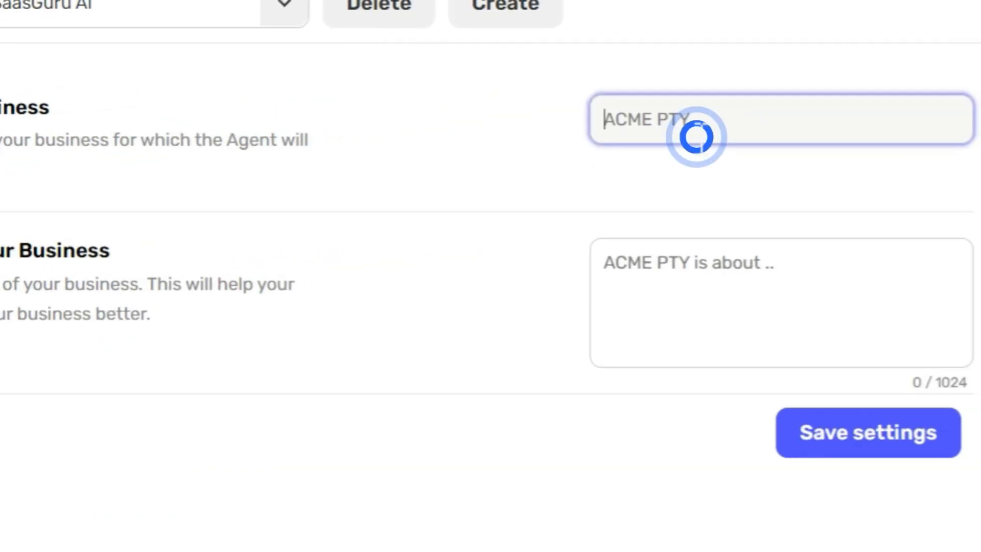
left_click(736, 291)
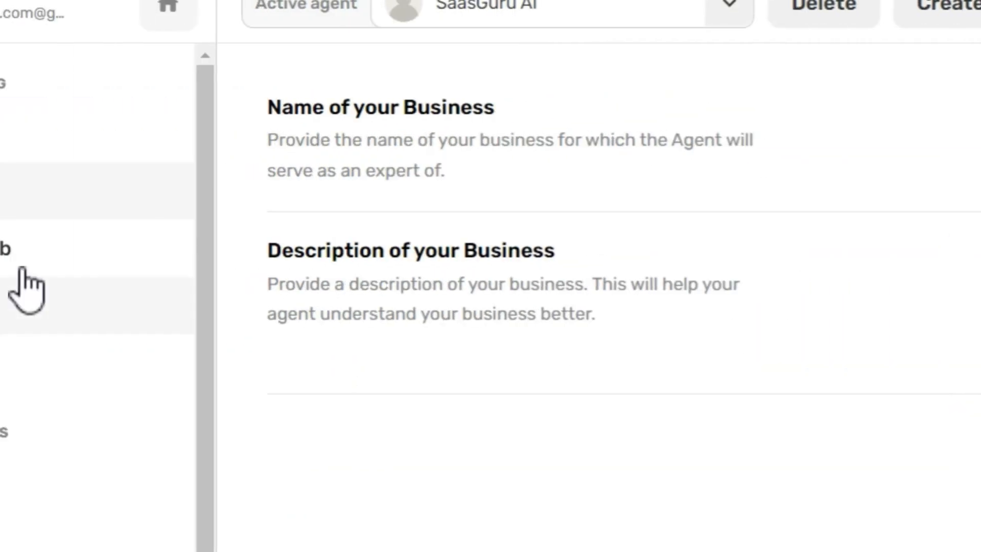
Start adding a website in the Knowledge Hub, and copy the sitemap address saas-guru.info/sitemap.xml from a temporary browser tab
left_click(0, 254)
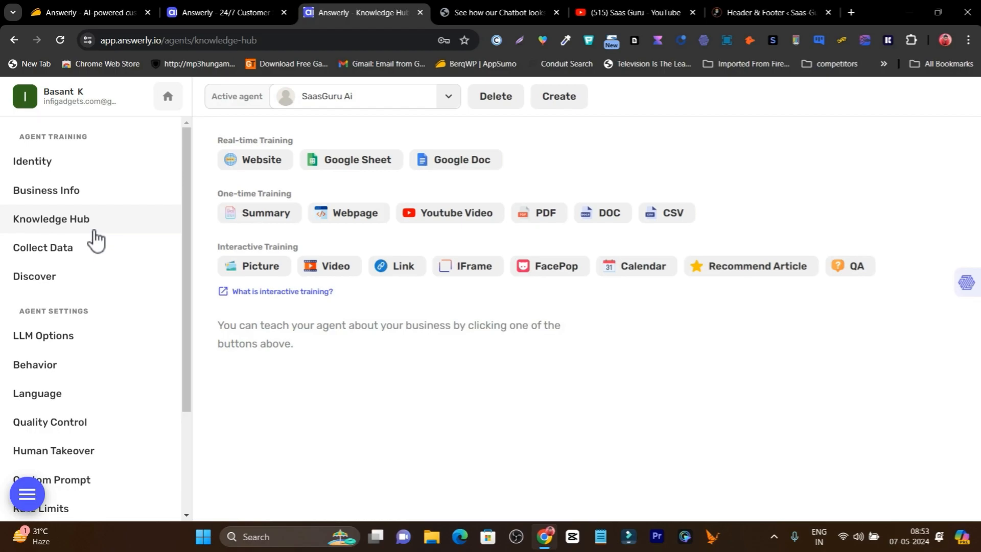
left_click(254, 171)
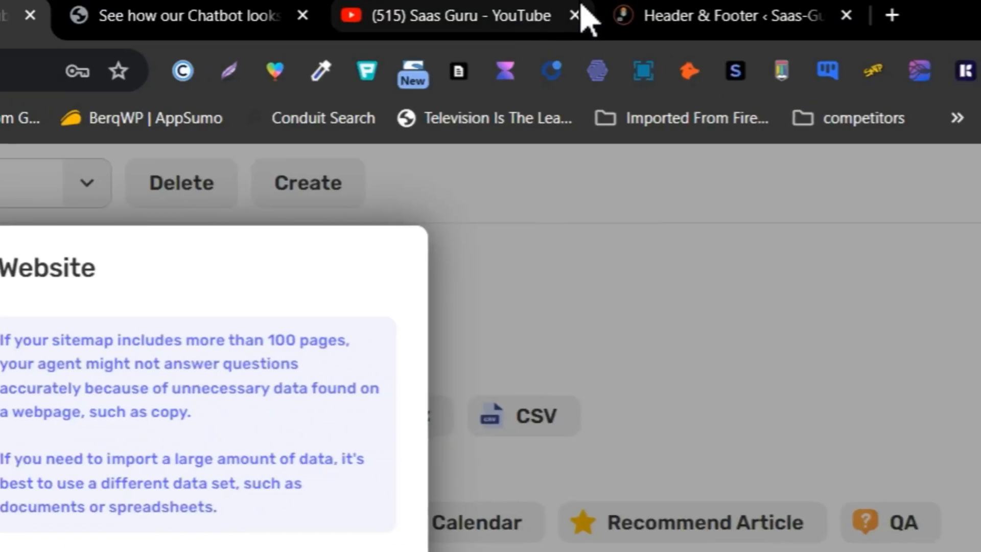
left_click(739, 16)
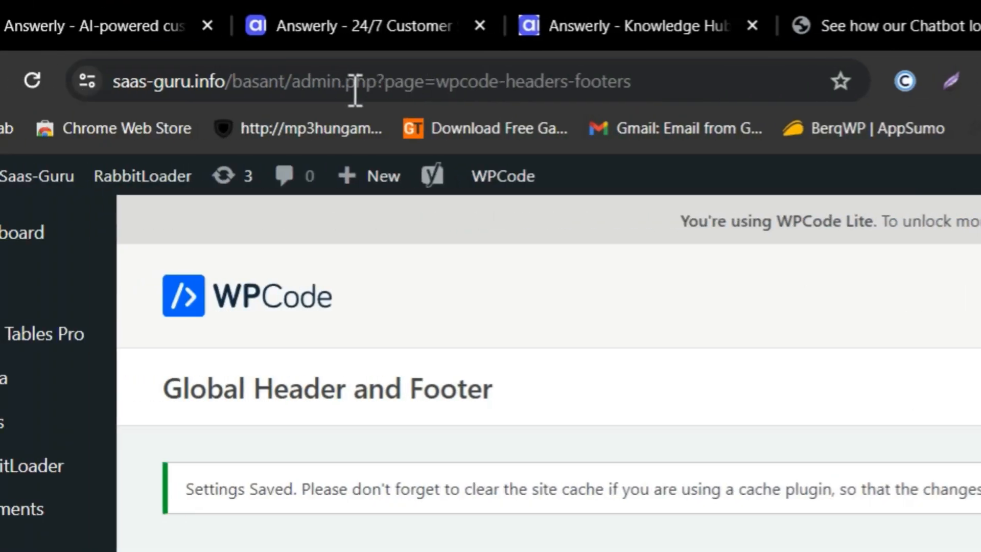
left_click(737, 28)
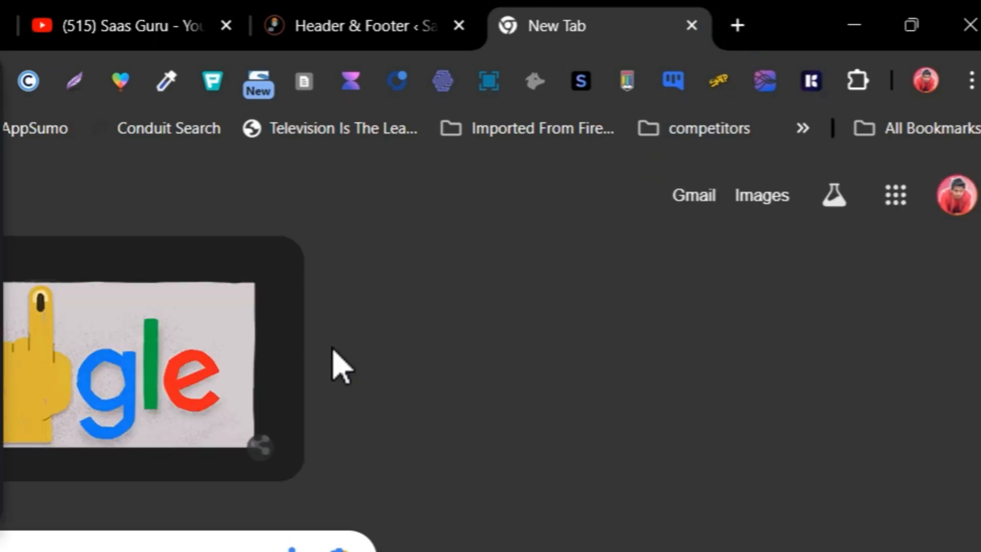
type("saas-guru.info/sitemap.xml")
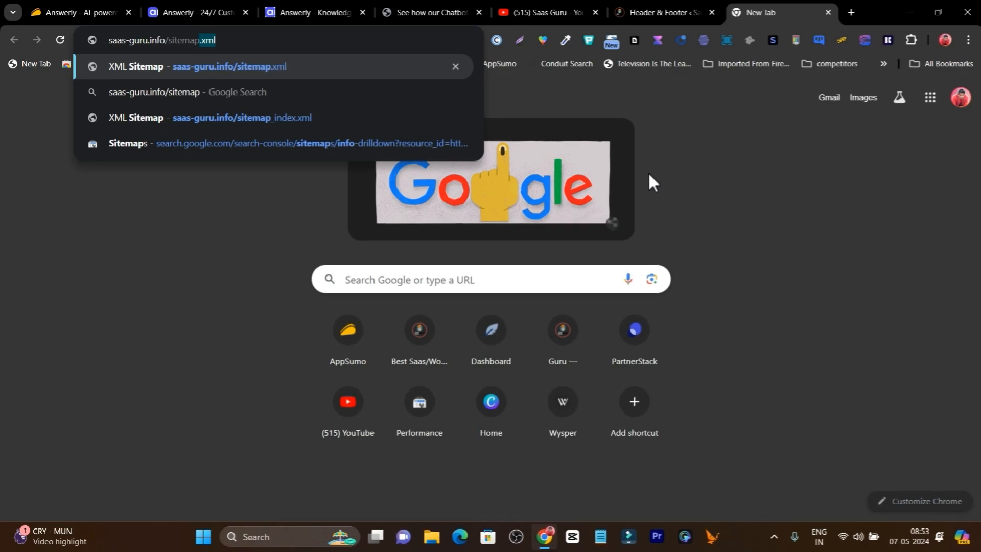
left_click(266, 68)
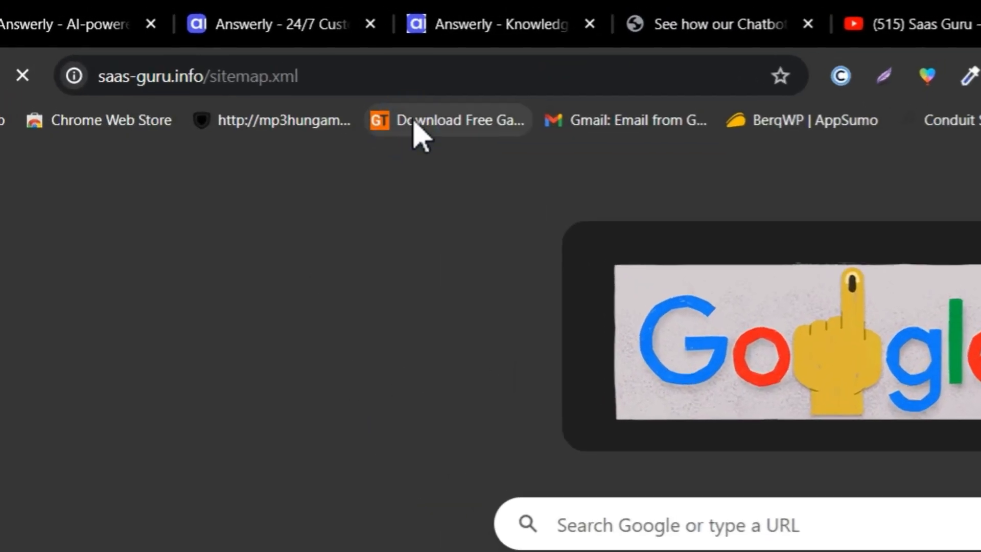
left_click(233, 88)
key("ctrl+c")
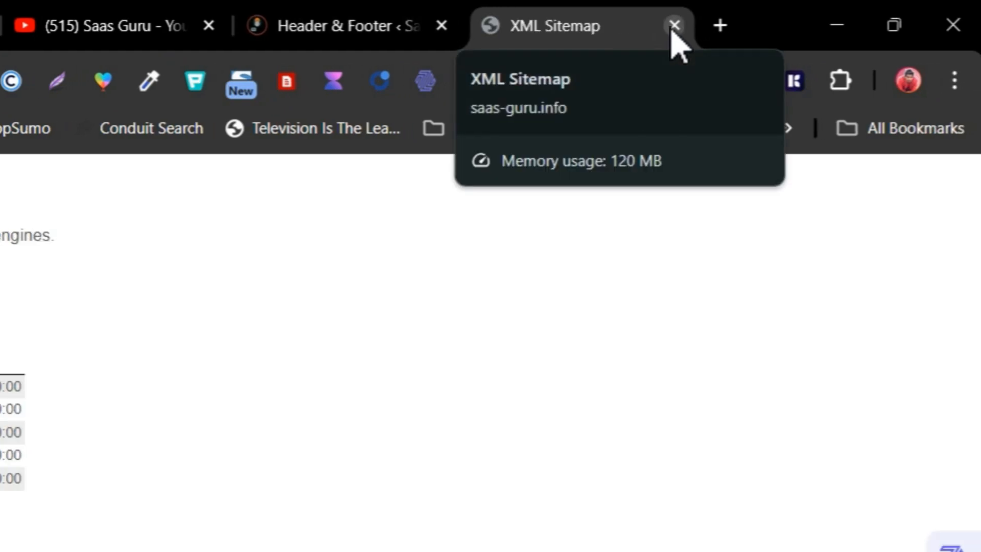
left_click(674, 25)
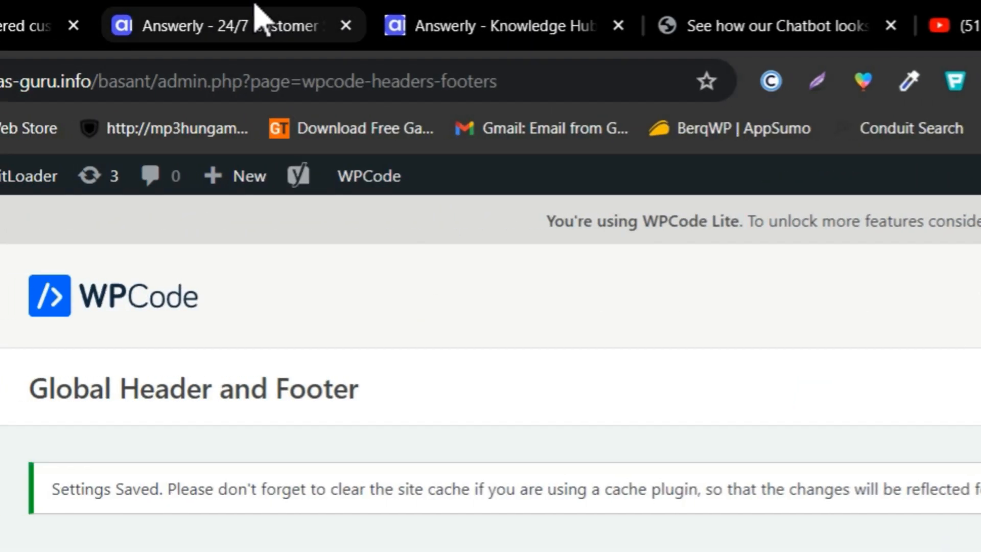
left_click(532, 16)
left_click(729, 214)
key("ctrl+v")
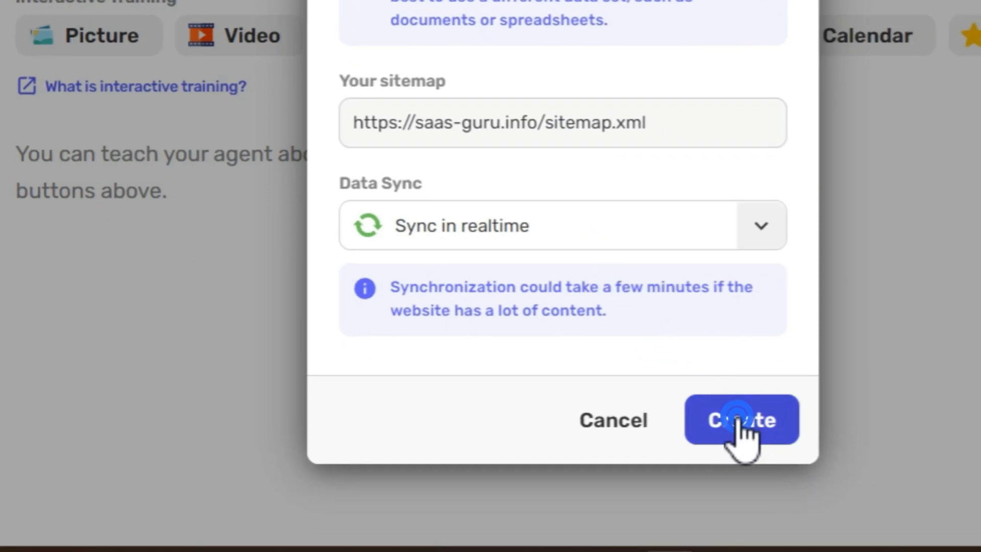
left_click(932, 517)
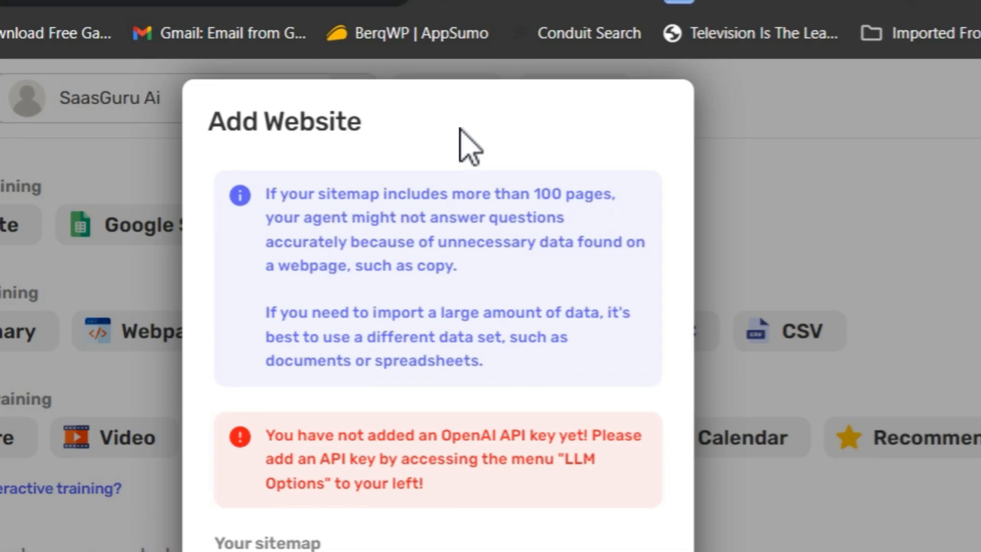
left_click(464, 123)
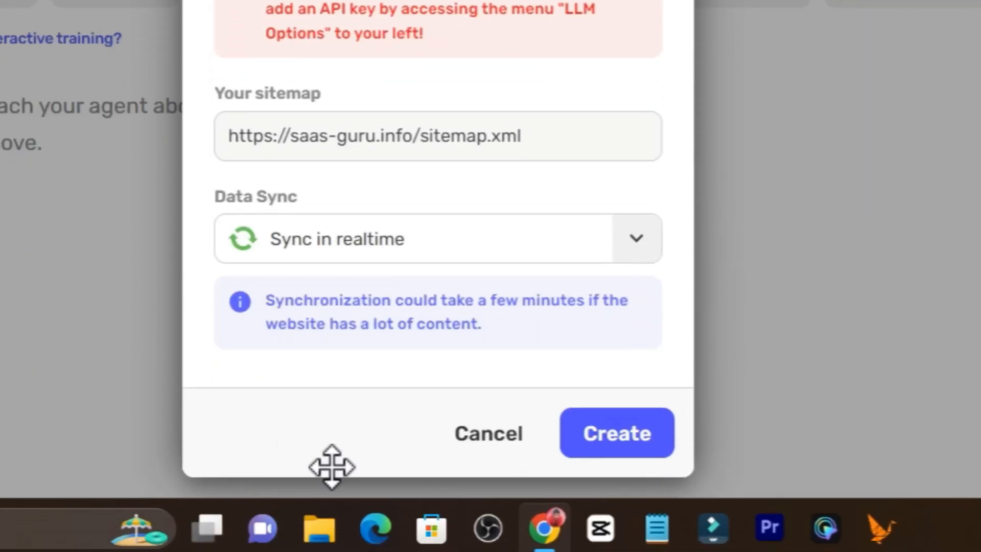
left_click(648, 427)
left_click(306, 424)
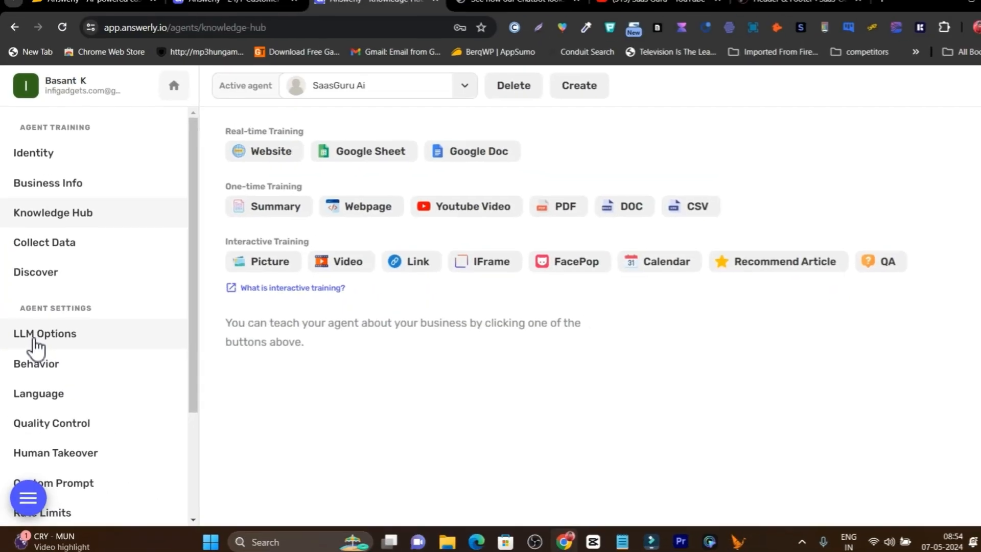
Open LLM Options and examine the AI platform choices, the model choices and the API key field
left_click(67, 276)
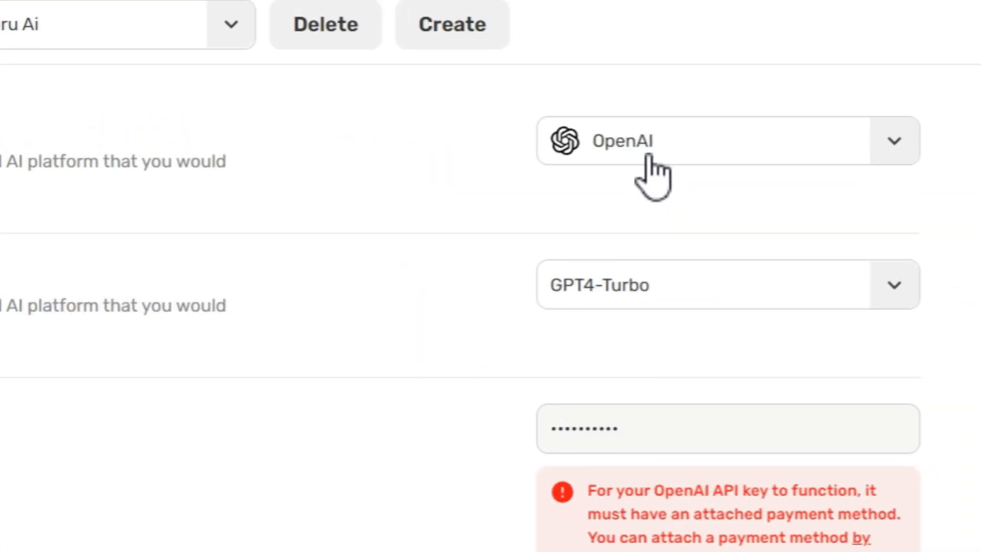
left_click(718, 85)
left_click(372, 246)
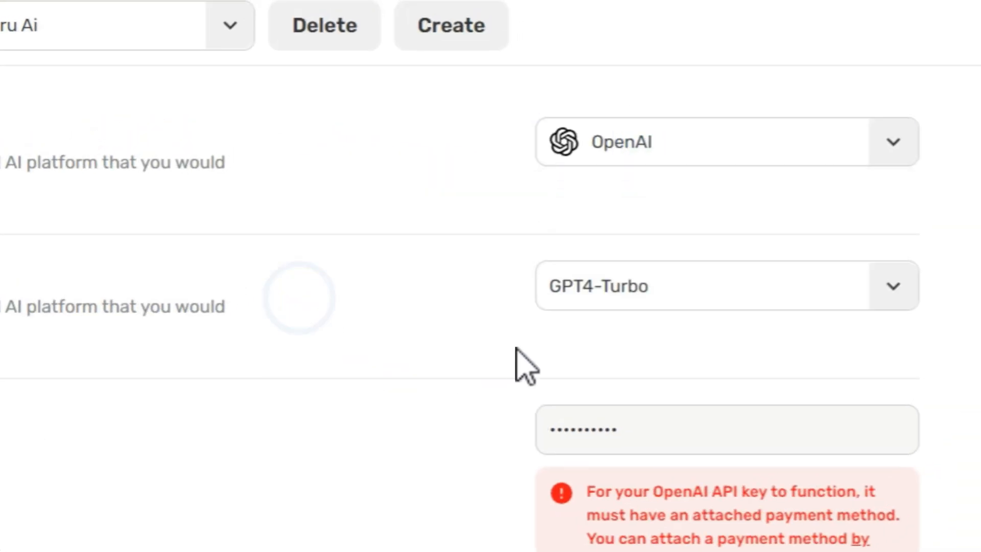
left_click(695, 289)
left_click(451, 282)
left_click(715, 360)
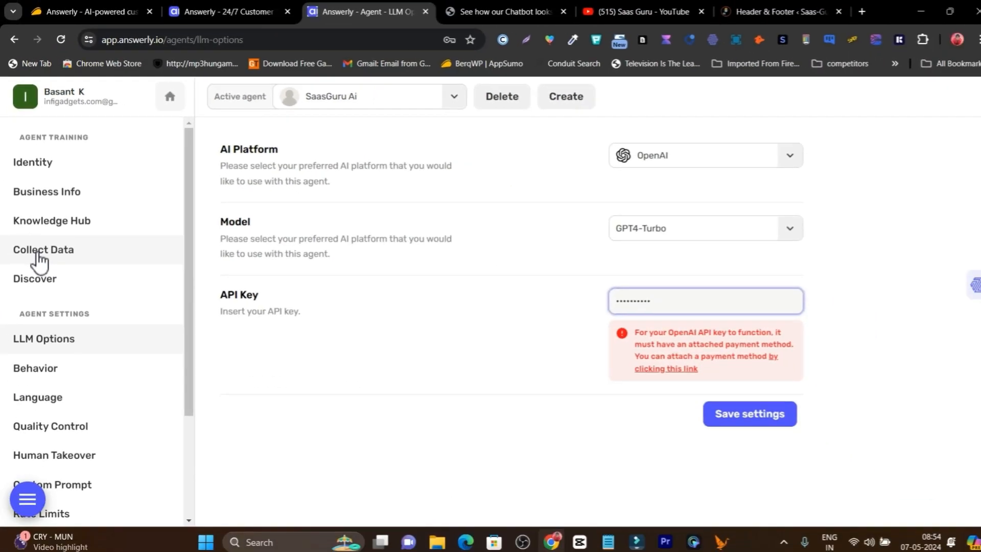
View the Collect Data settings, and open the Discover page to read how it works
left_click(97, 406)
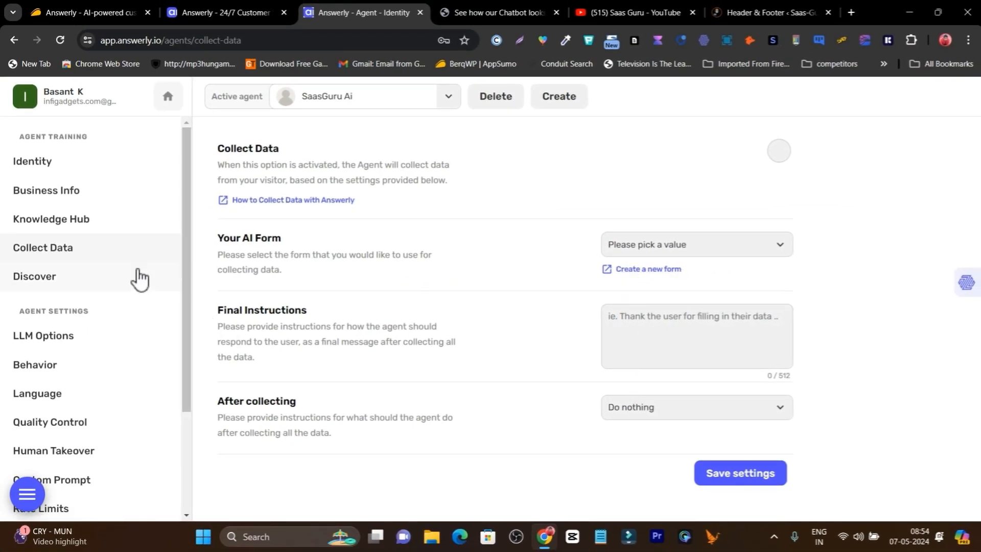
left_click(62, 270)
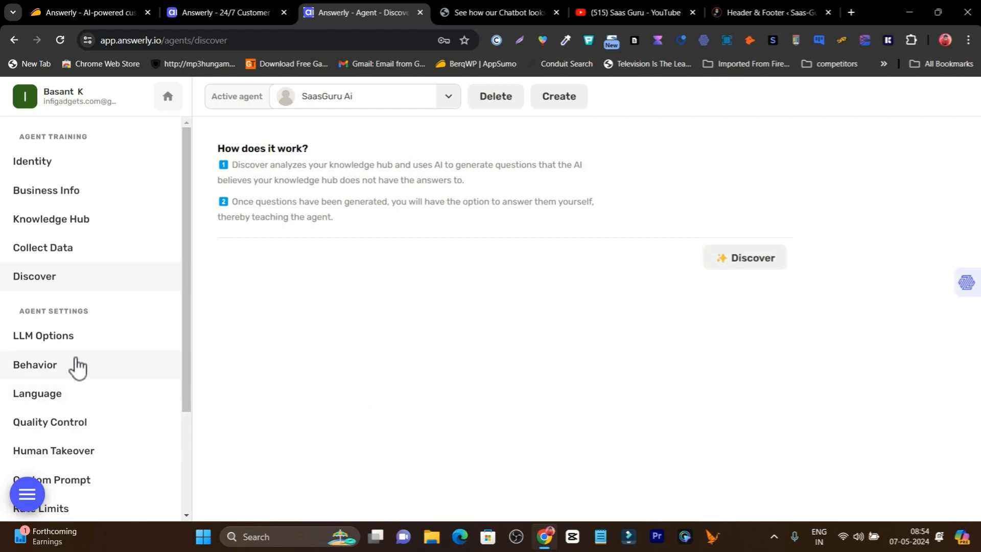
Open the agent's Behavior settings and view the Answer style choices
scroll(98, 342, "down", 3)
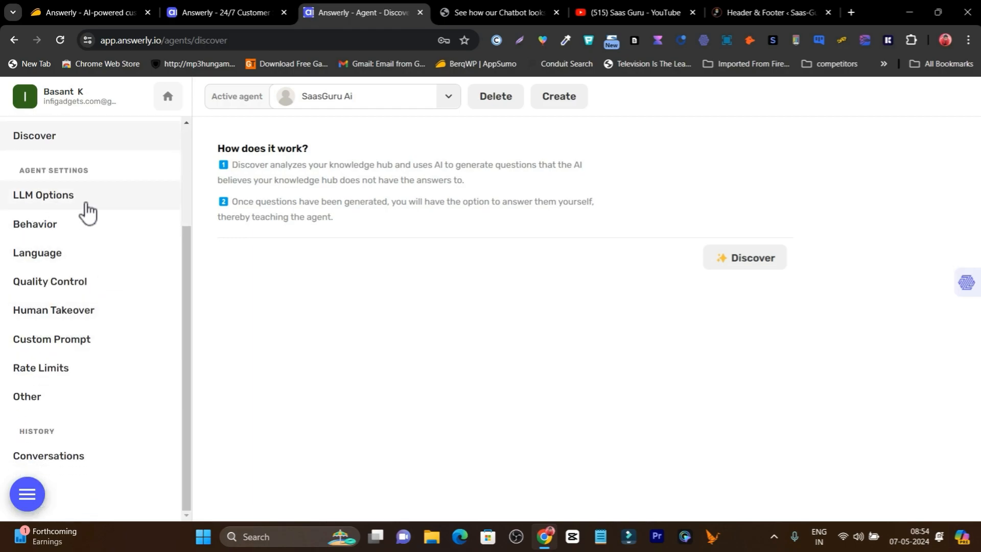
left_click(70, 227)
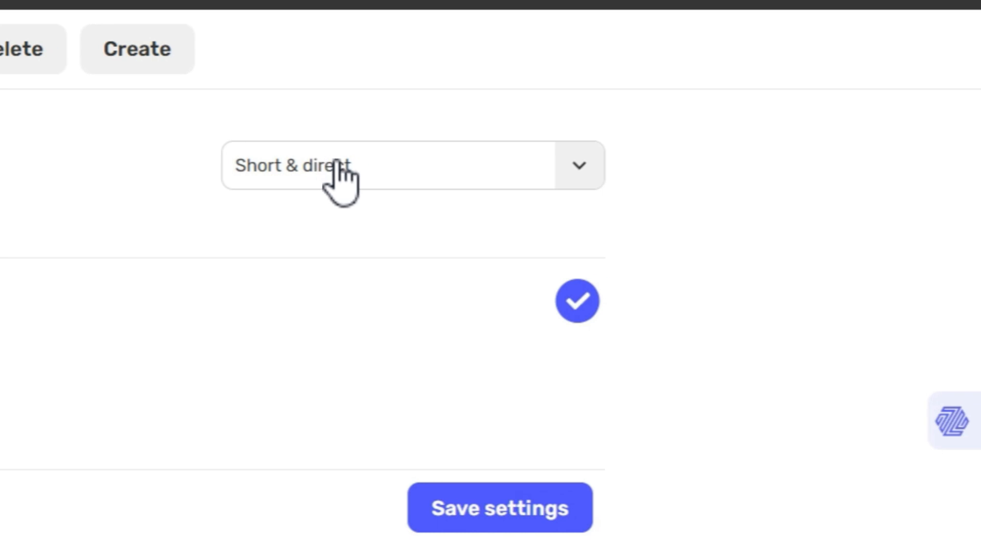
left_click(334, 161)
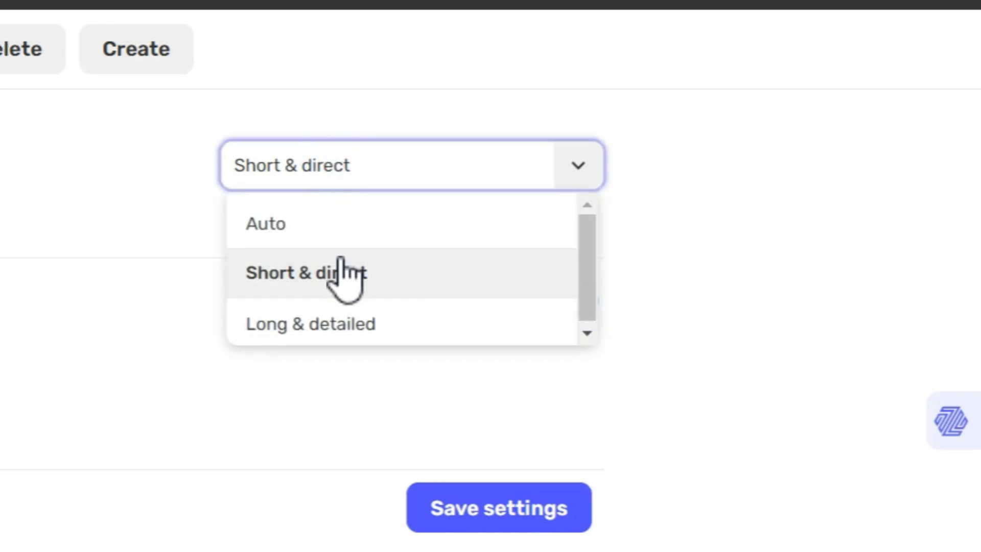
left_click(354, 232)
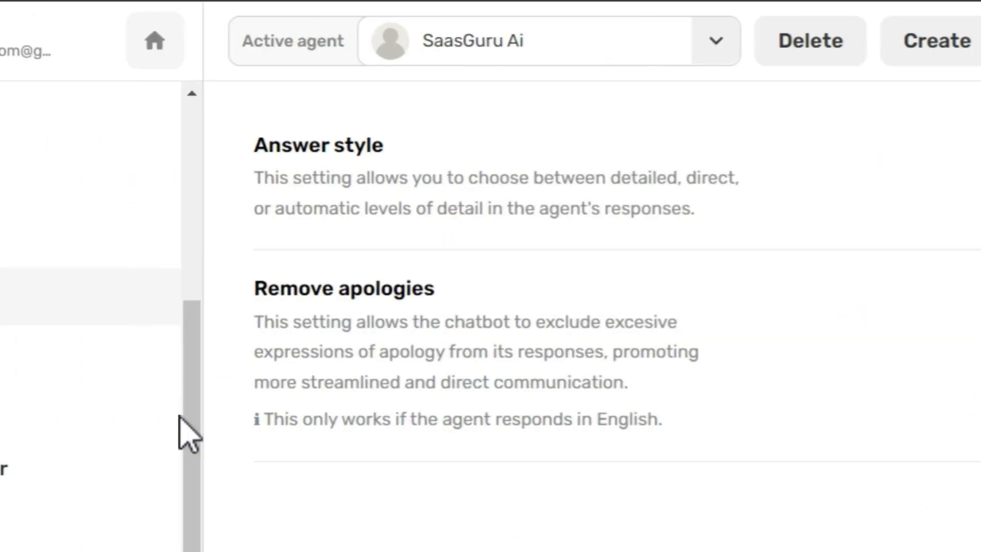
View the agent's language mode choices, and open the Quality Control settings
left_click(0, 360)
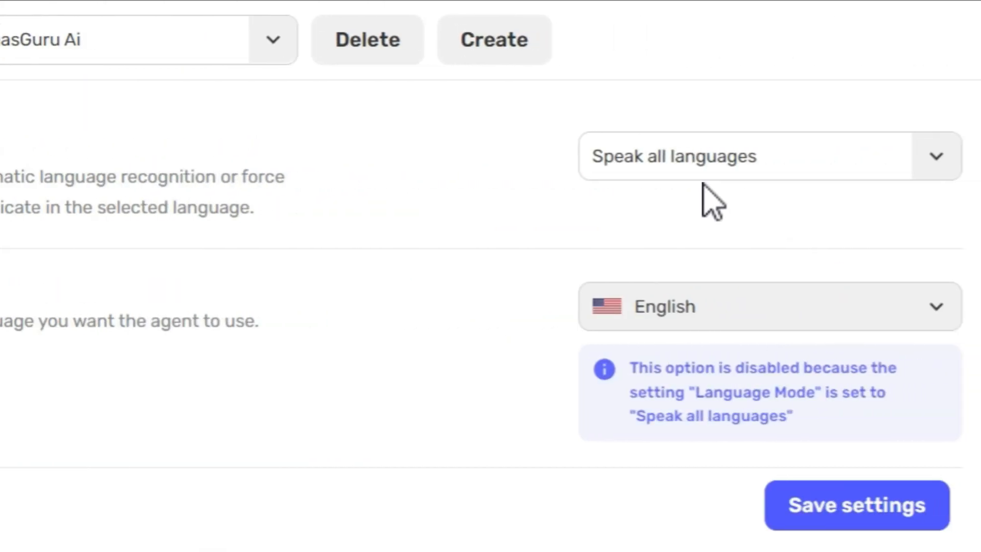
left_click(725, 172)
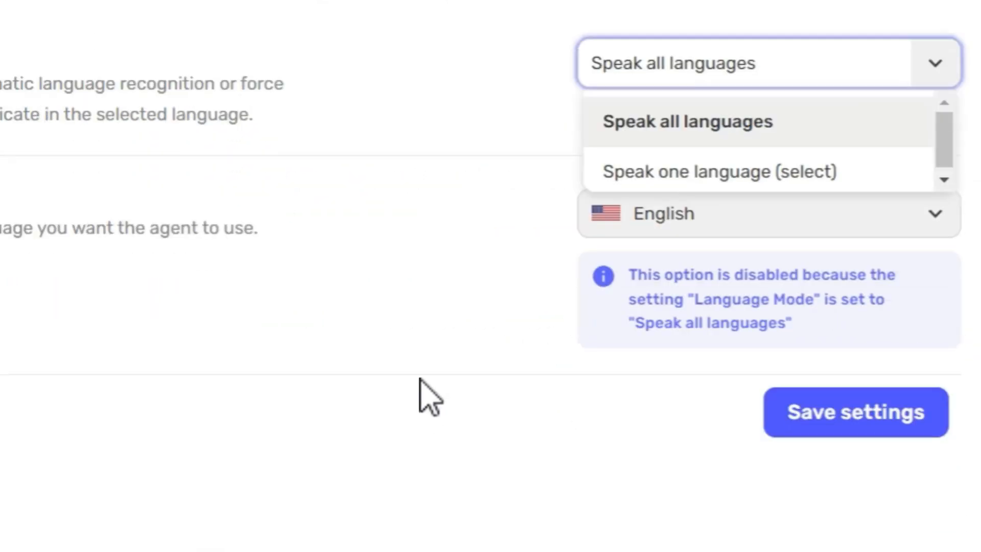
left_click(422, 461)
left_click(156, 285)
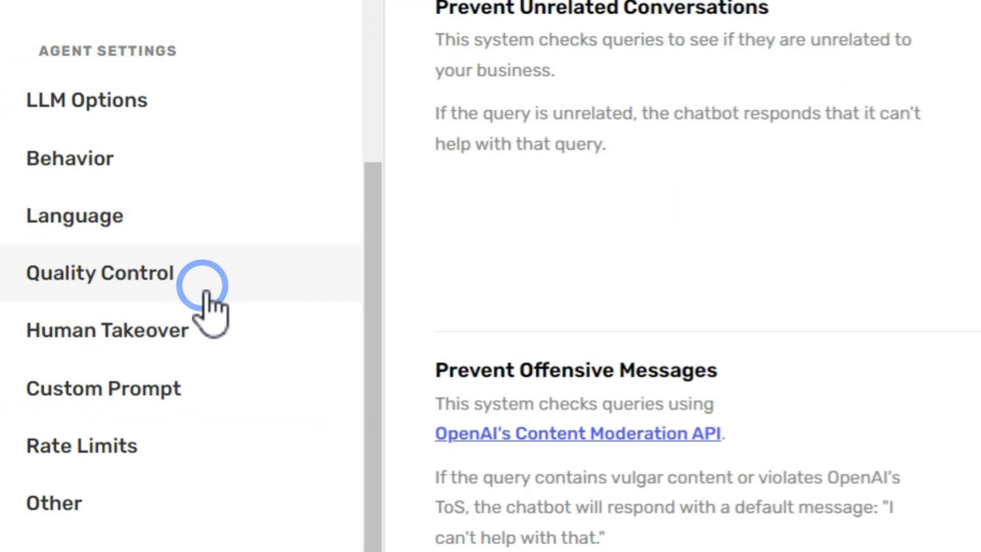
View the Human Takeover mode choices, and look through the Custom Prompt and Other settings
left_click(194, 343)
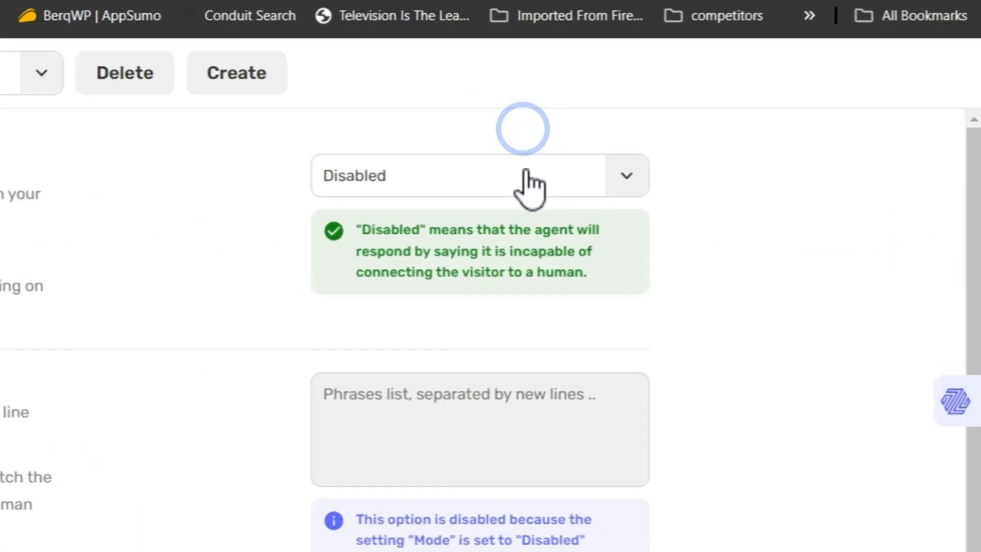
left_click(720, 155)
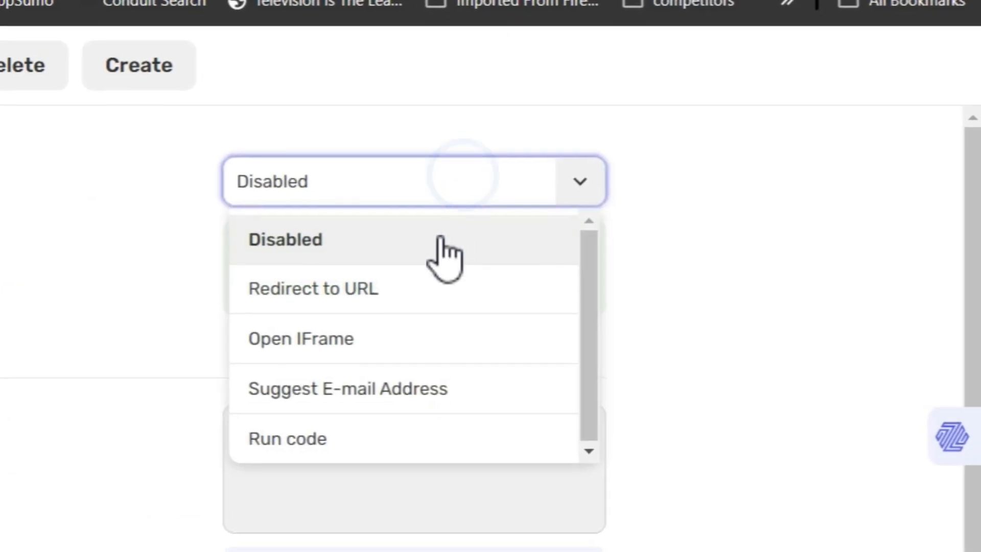
left_click(766, 267)
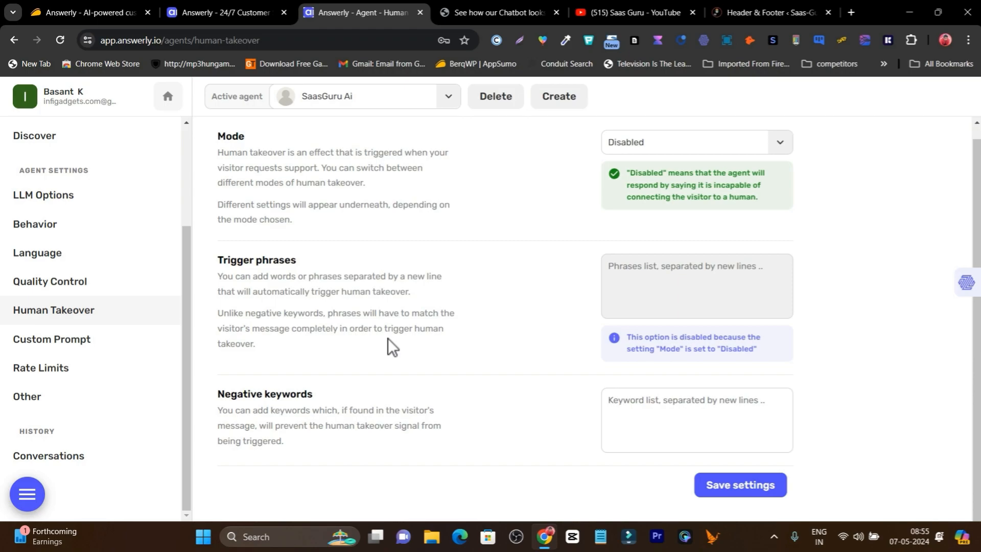
left_click(115, 343)
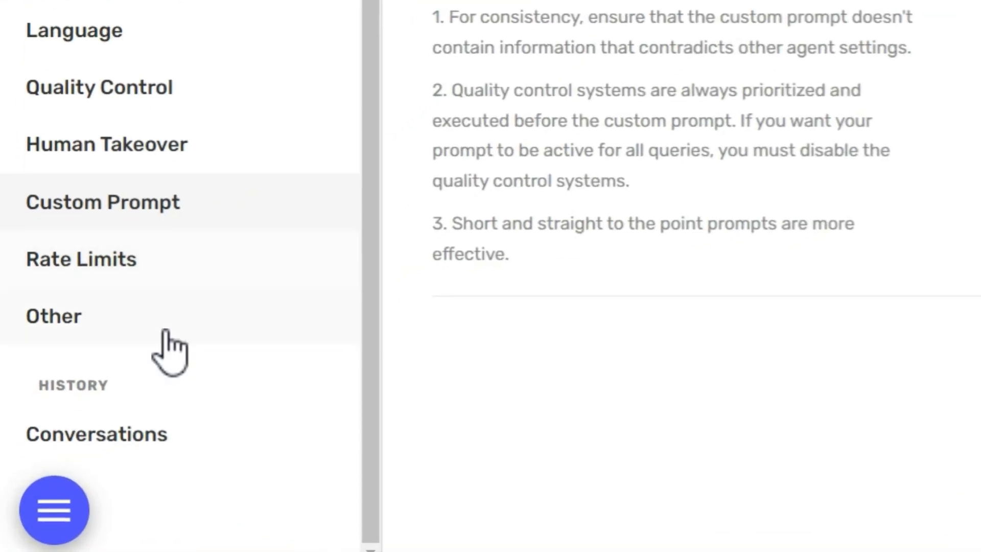
left_click(178, 282)
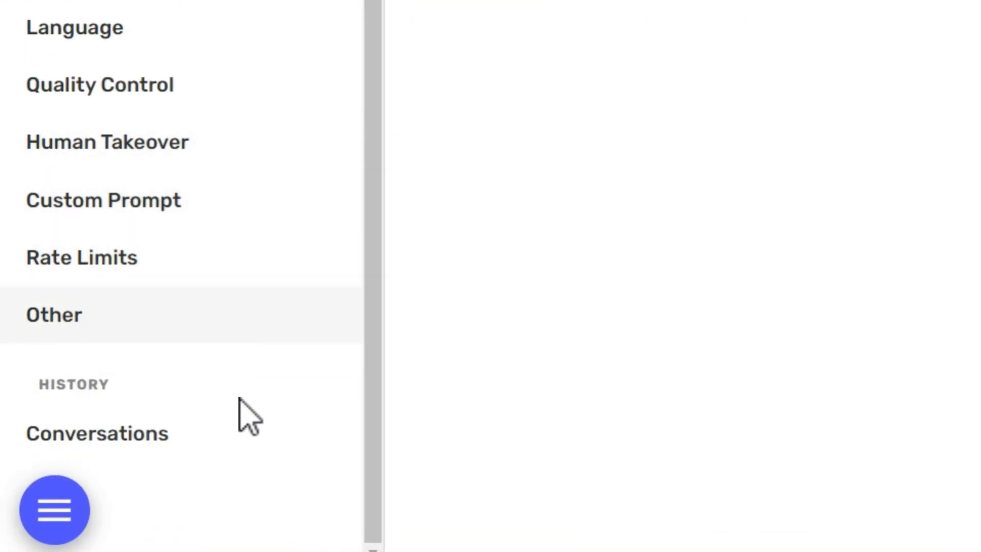
Return to the home page and open My Chatbots within Widget Options
left_click(327, 140)
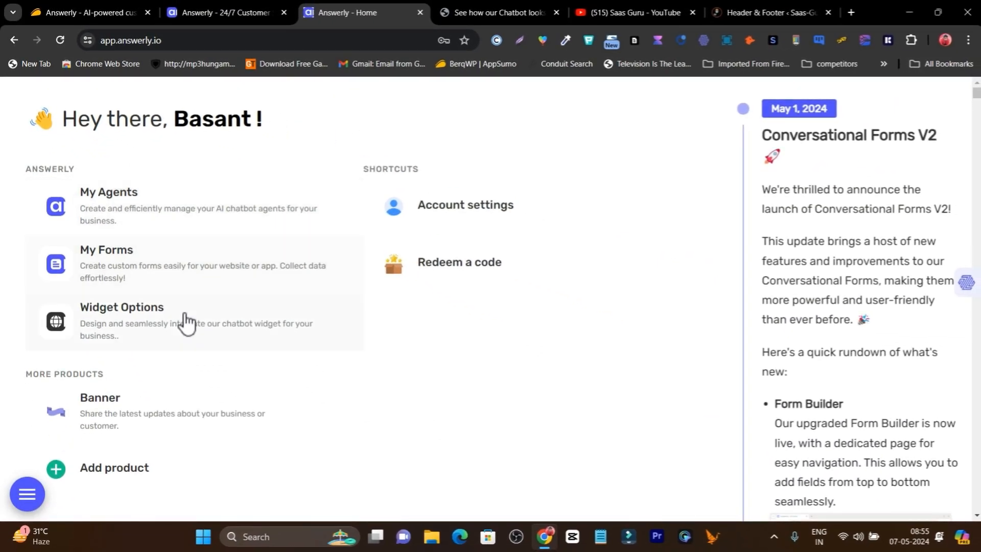
left_click(148, 327)
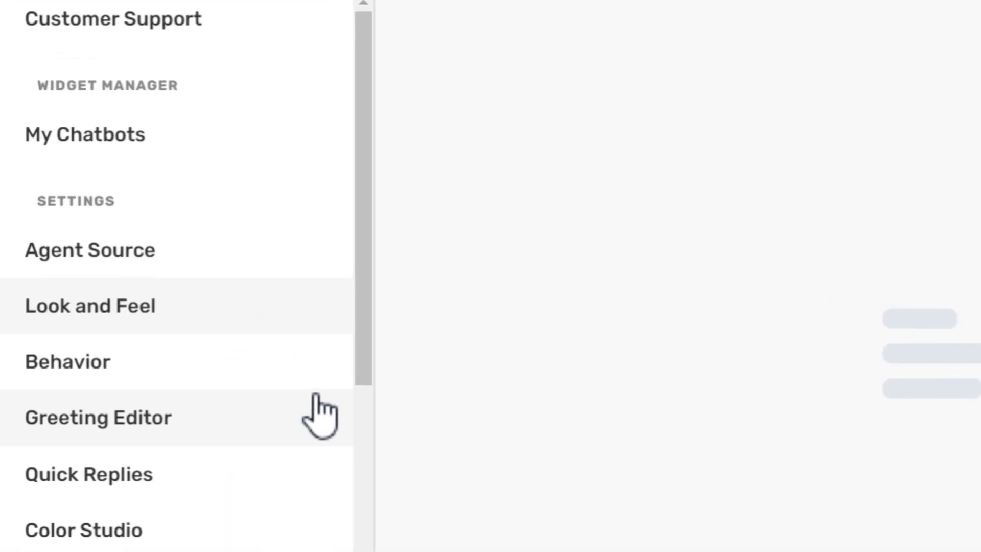
left_click(77, 136)
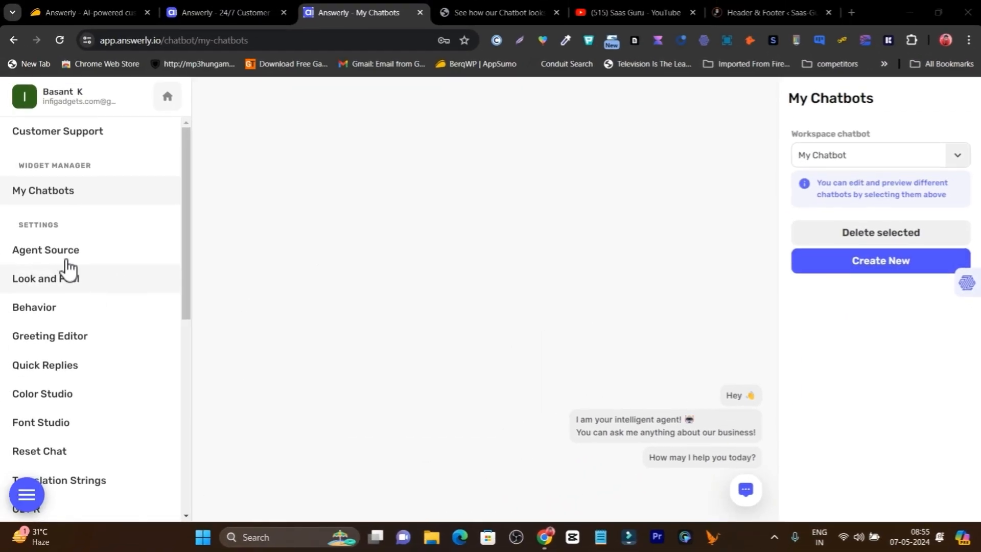
Connect the SaasGuru Ai agent to the chatbot widget as its Agent Source and apply the change
left_click(66, 253)
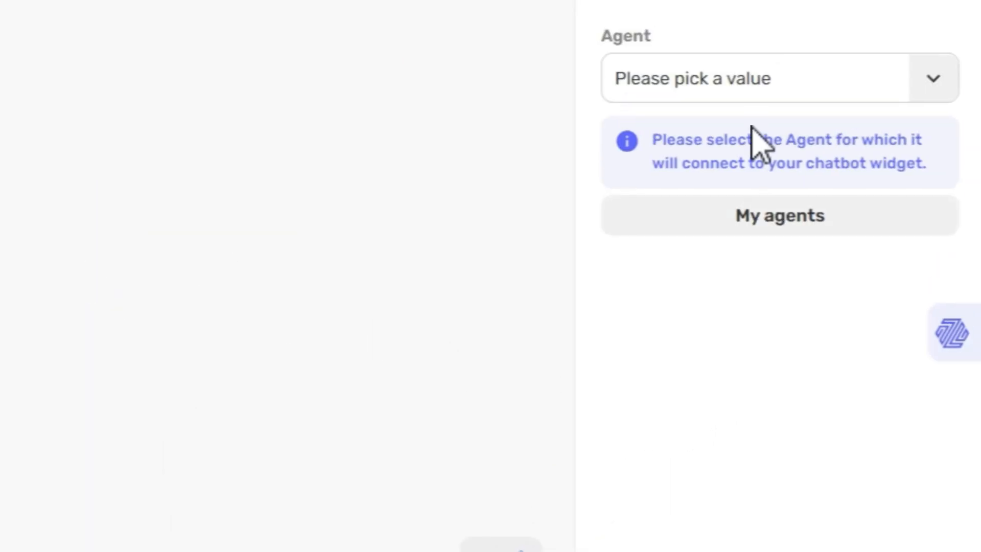
left_click(738, 70)
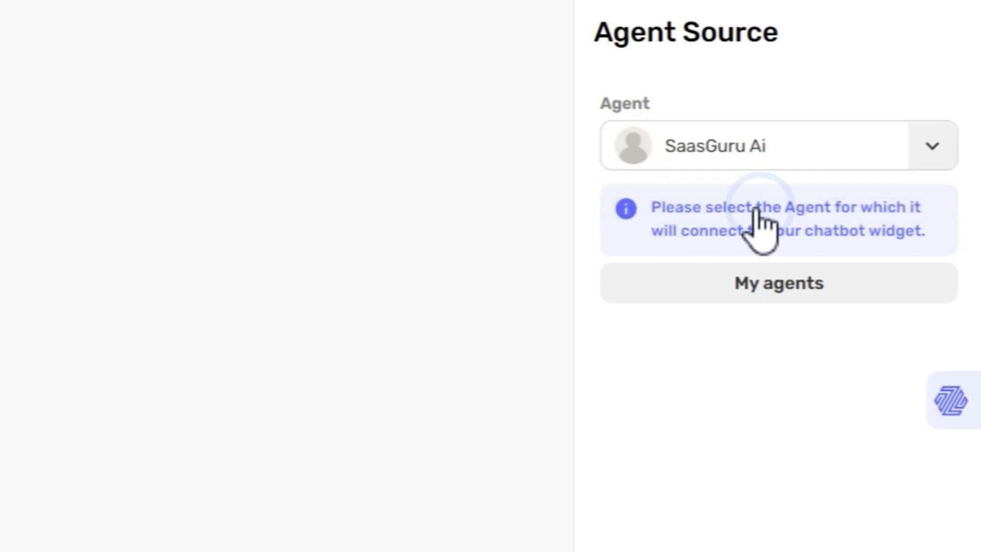
left_click(817, 473)
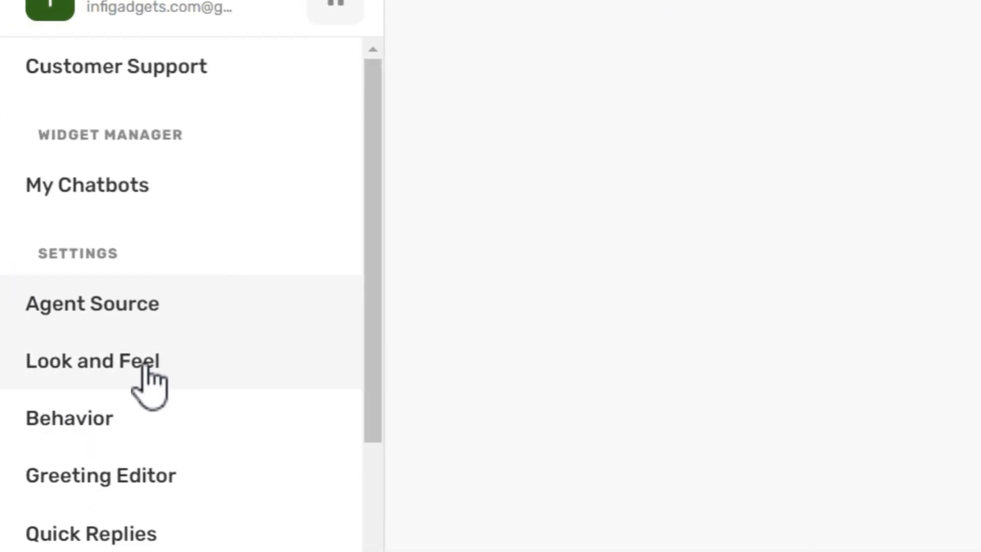
Examine the widget's Look and Feel settings for logo, placement, size and margins, and open the chatbot preview
left_click(143, 361)
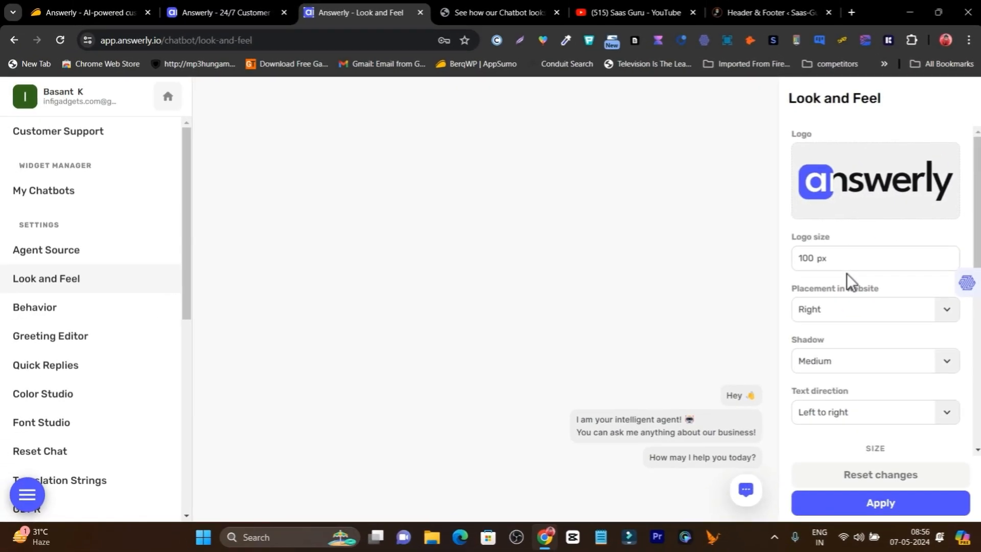
scroll(847, 271, "down", 4)
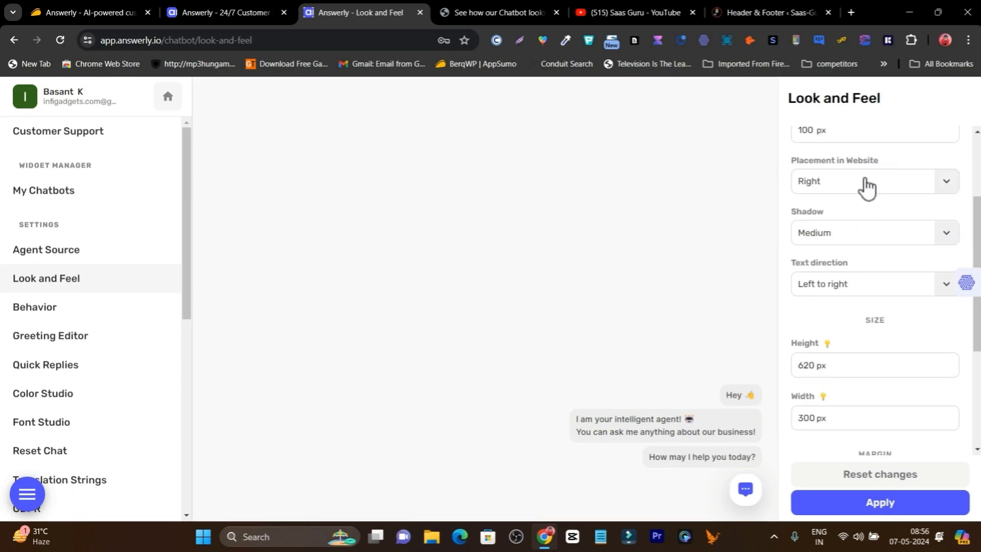
scroll(864, 241, "down", 3)
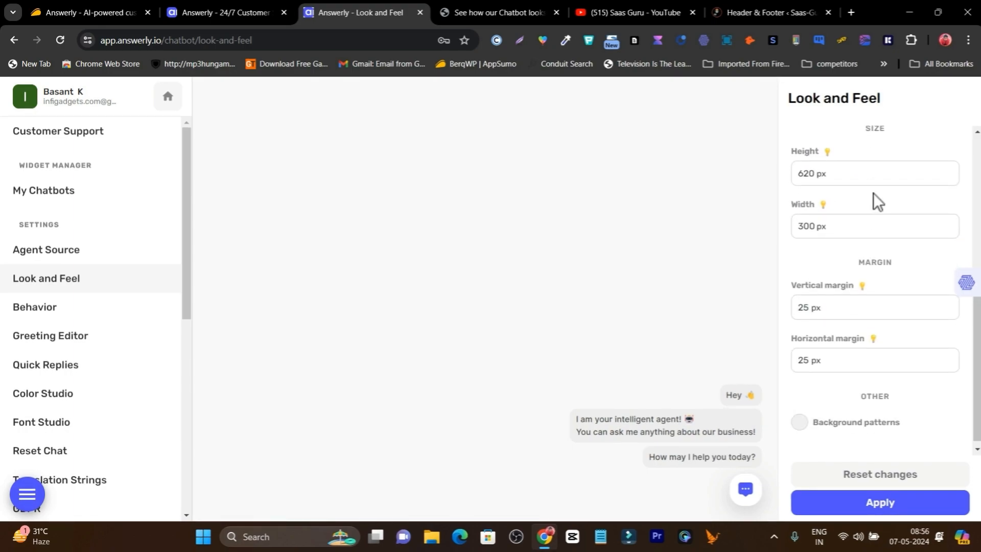
left_click(806, 418)
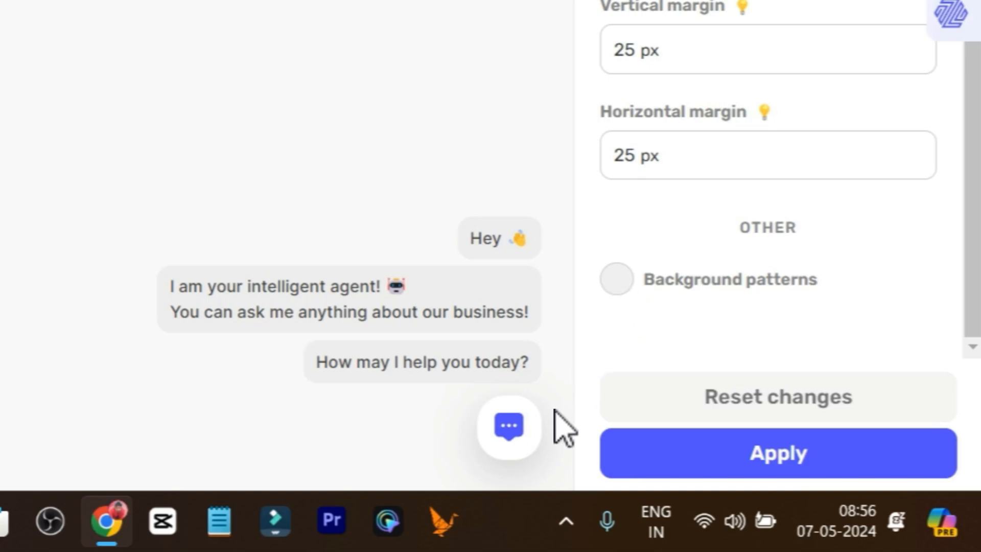
left_click(526, 424)
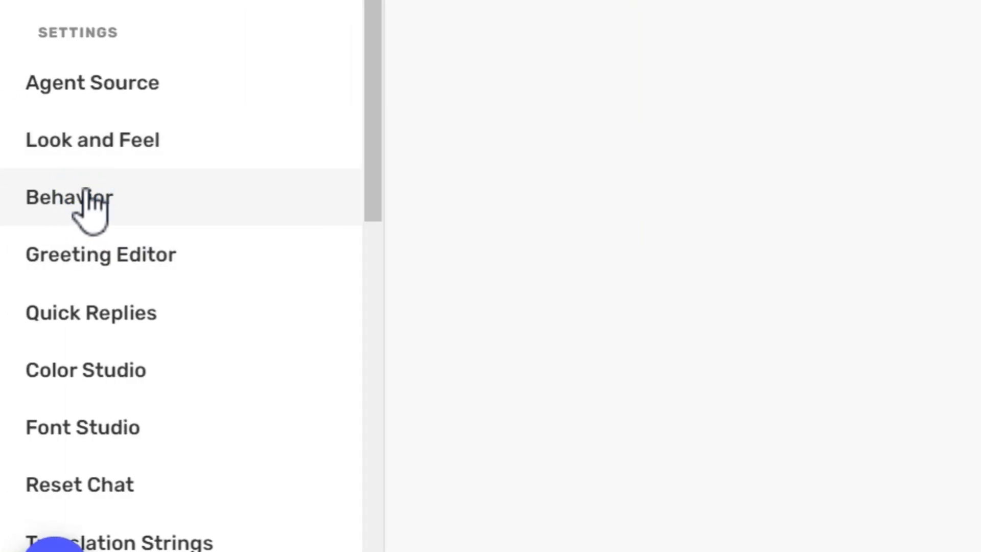
Open the widget's Behavior settings and view the speech, thinking bubble, message input and link-opening options
left_click(87, 204)
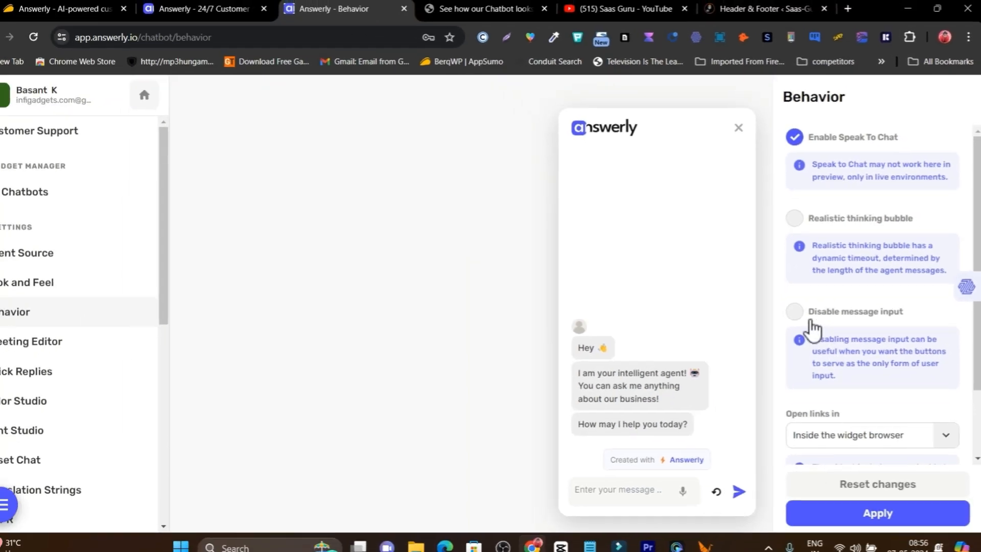
scroll(780, 478, "down", 1)
scroll(879, 317, "down", 2)
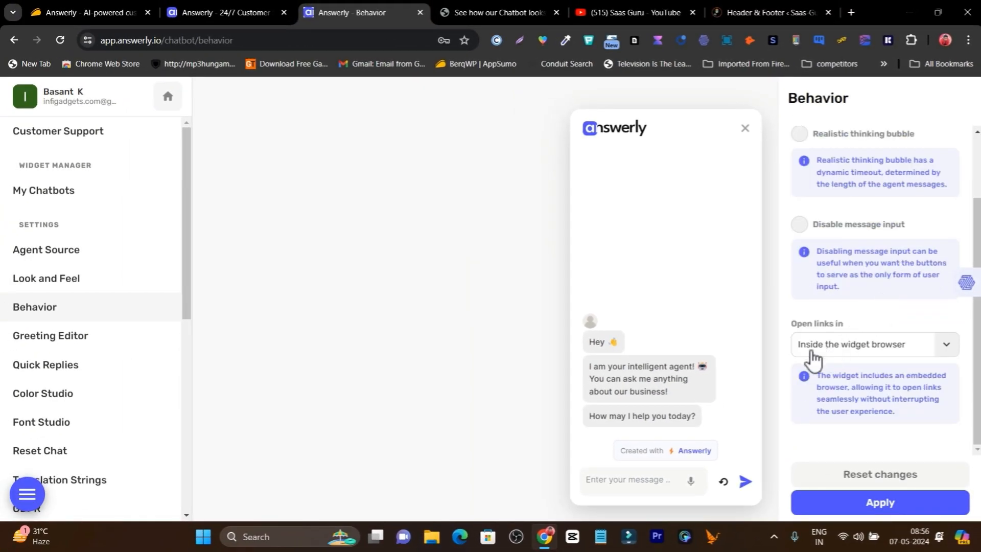
Open the Greeting Editor and look over the welcome messages and the greeting frequency setting
left_click(125, 345)
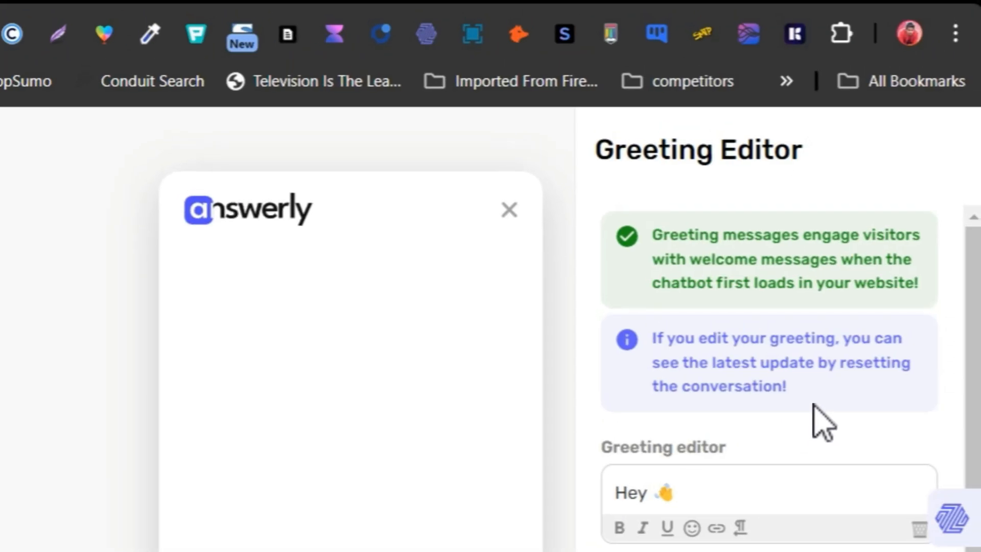
scroll(822, 420, "down", 5)
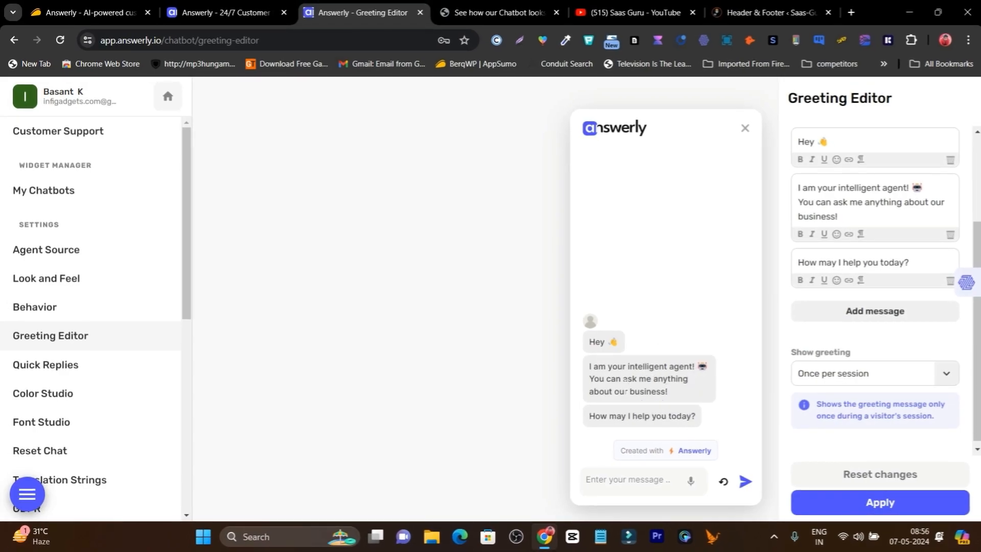
scroll(886, 301, "up", 3)
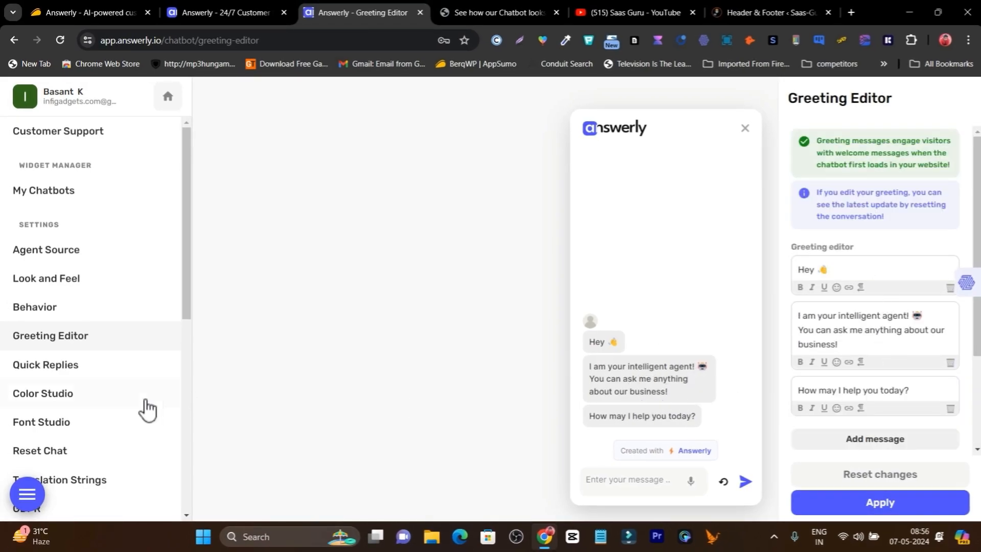
View the Quick Replies page, and open the Color Studio with the chatbot preview closed
left_click(84, 372)
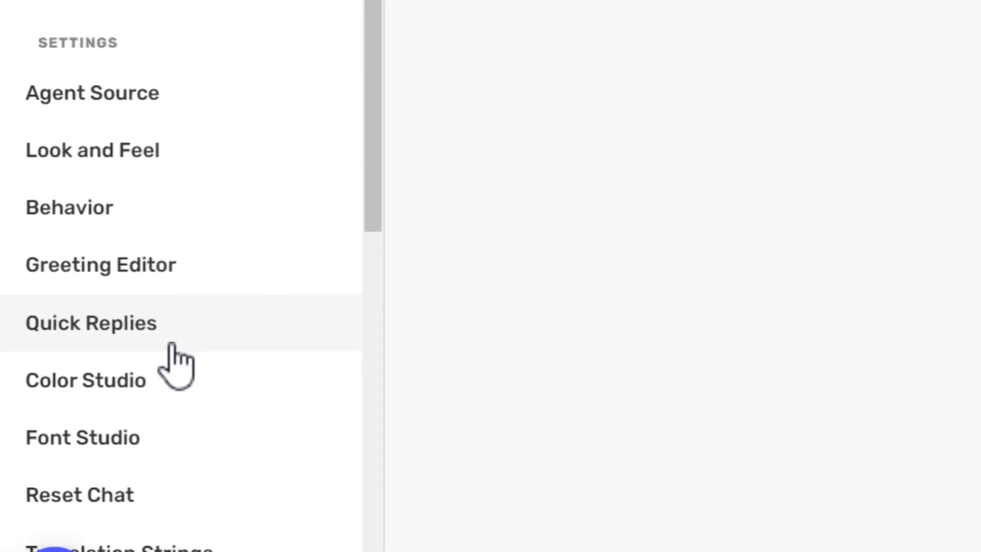
left_click(148, 394)
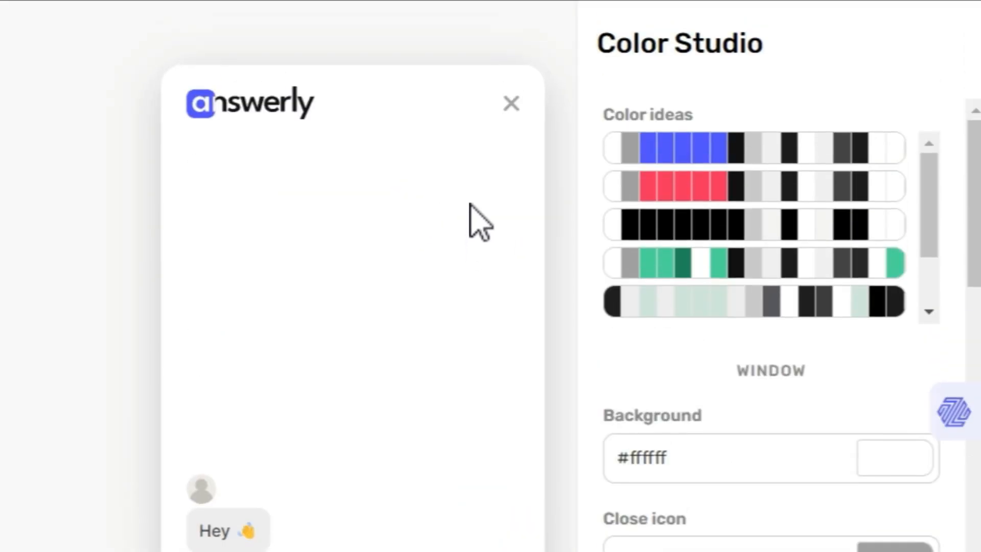
left_click(538, 3)
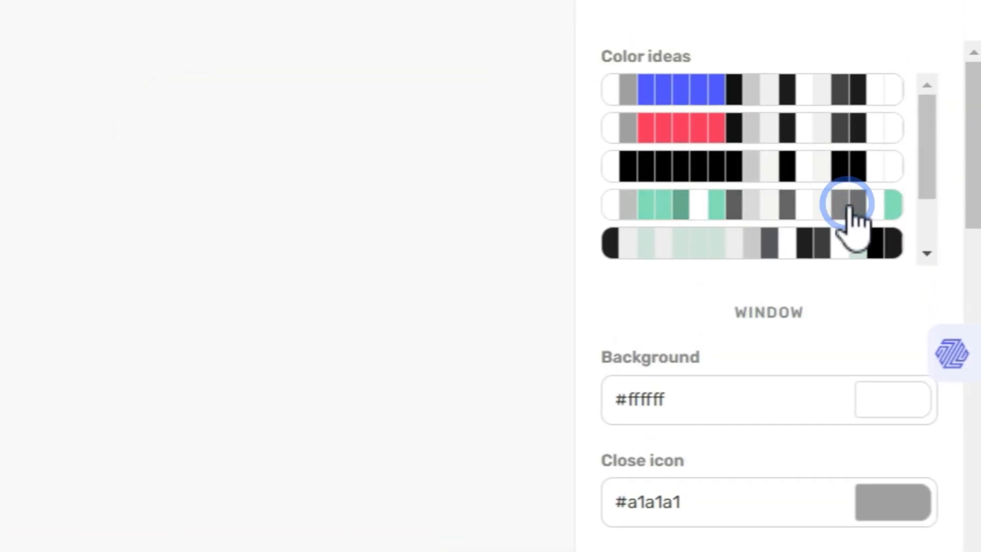
Try several dark color ideas on the widget, including the #212121 lavender palette and the palette with a #000000 background
left_click(699, 246)
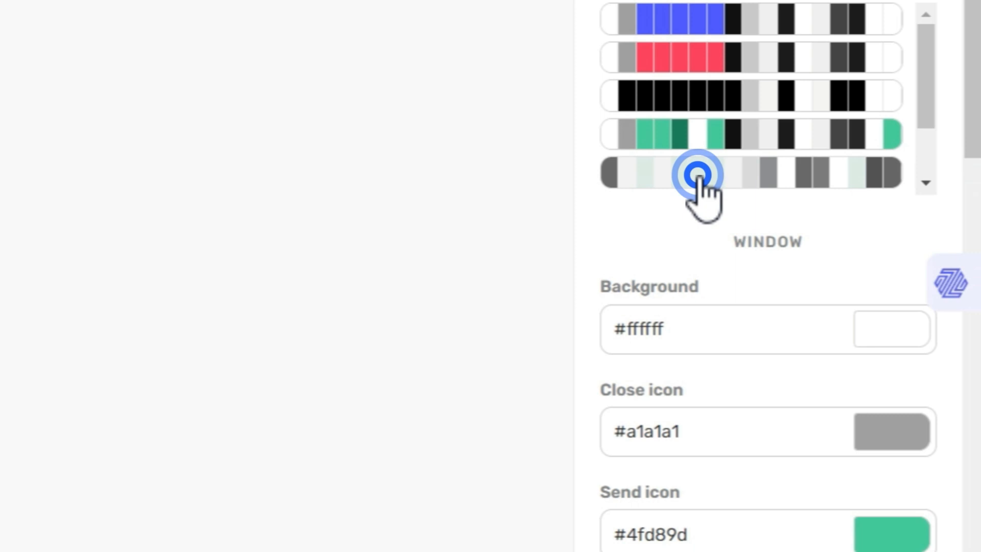
scroll(766, 125, "down", 2)
left_click(666, 180)
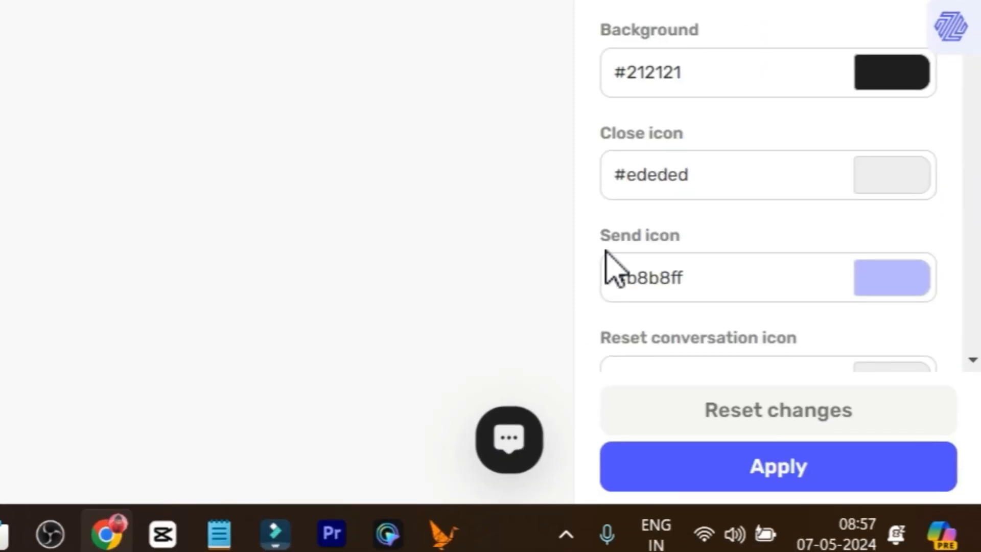
left_click(854, 172)
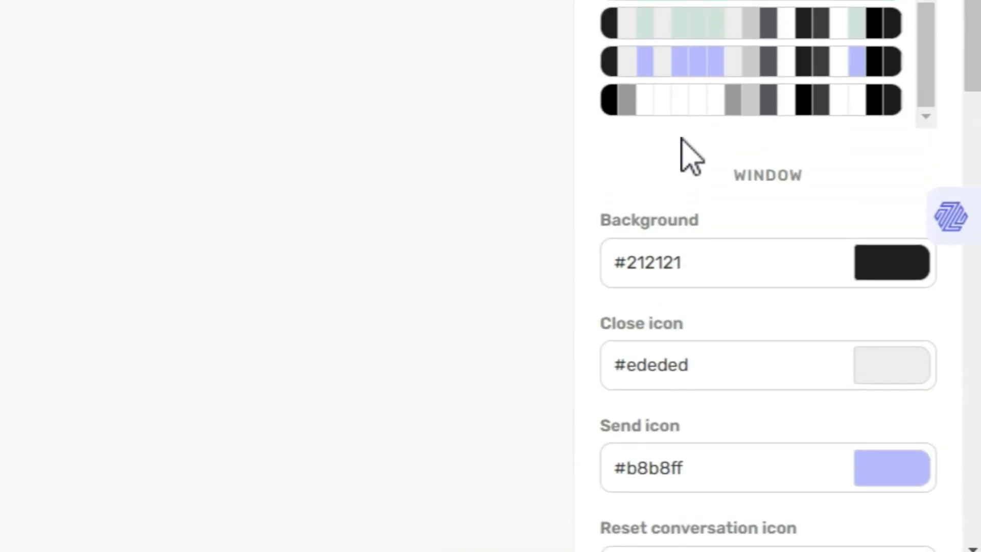
left_click(690, 149)
scroll(698, 179, "up", 3)
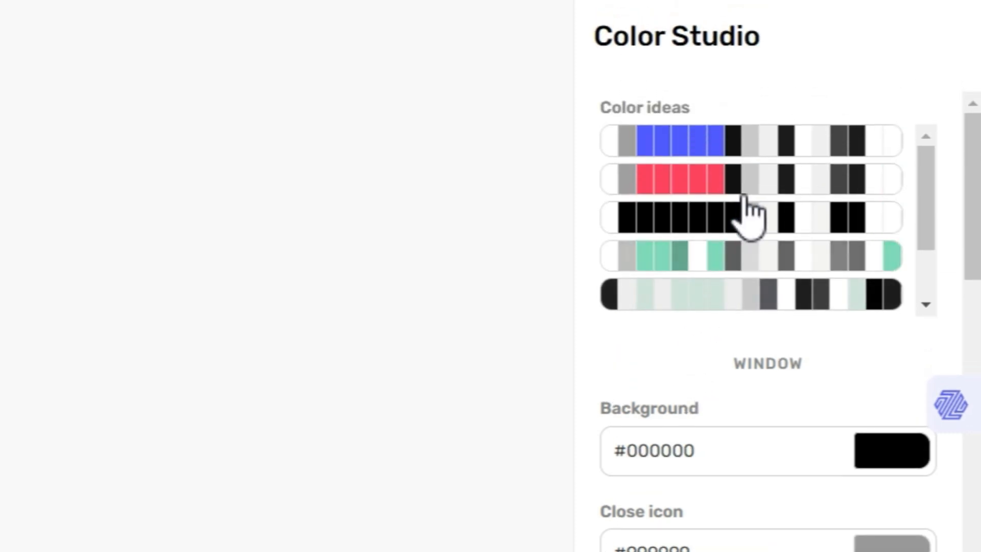
Look through the remaining color ideas and visit the Font Studio, Reset Chat, Translation Strings and Custom Code settings pages
scroll(792, 265, "down", 2)
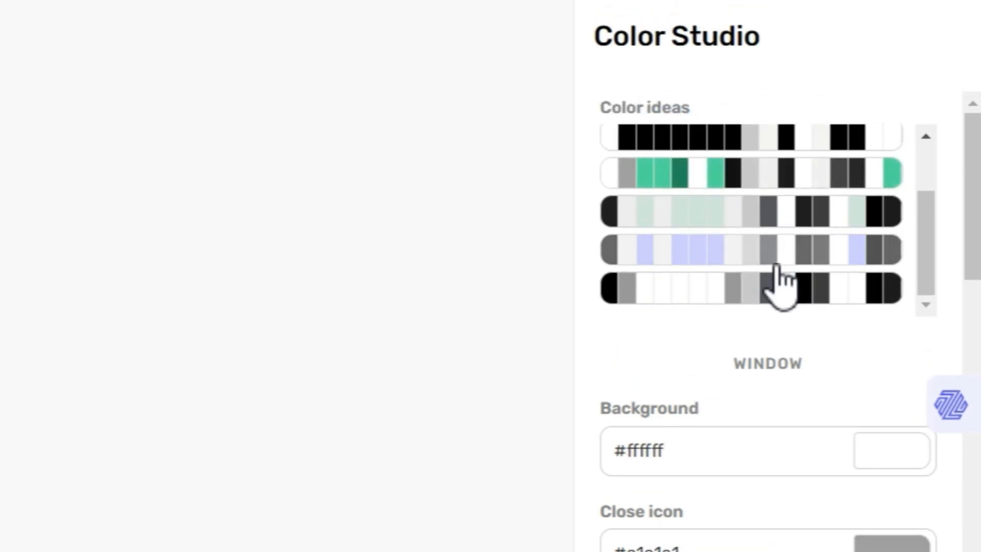
scroll(205, 398, "down", 2)
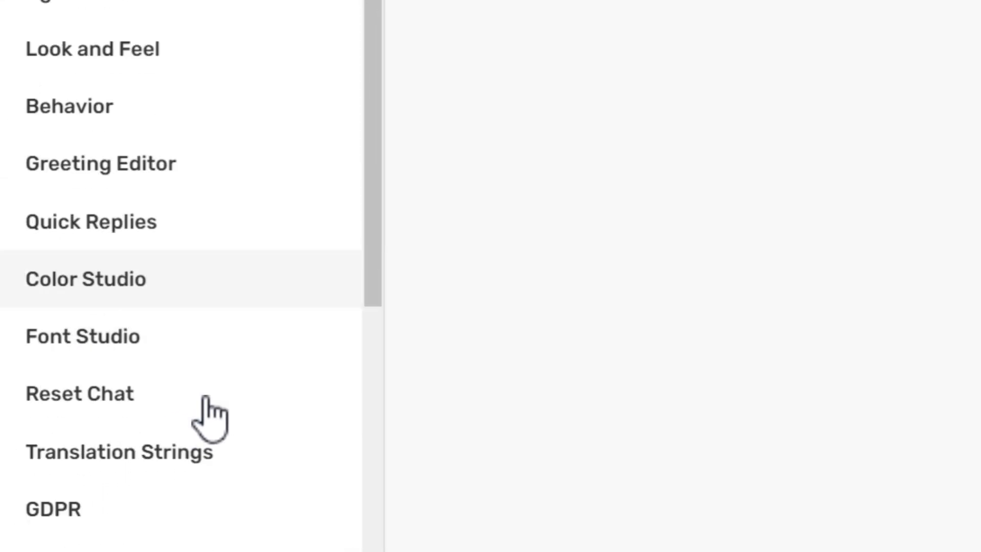
left_click(171, 204)
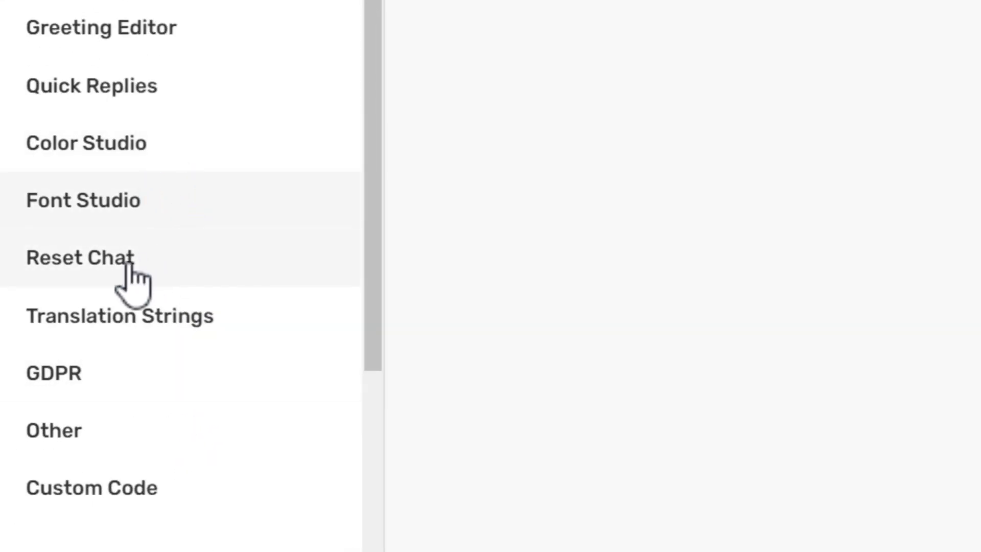
left_click(159, 257)
left_click(160, 315)
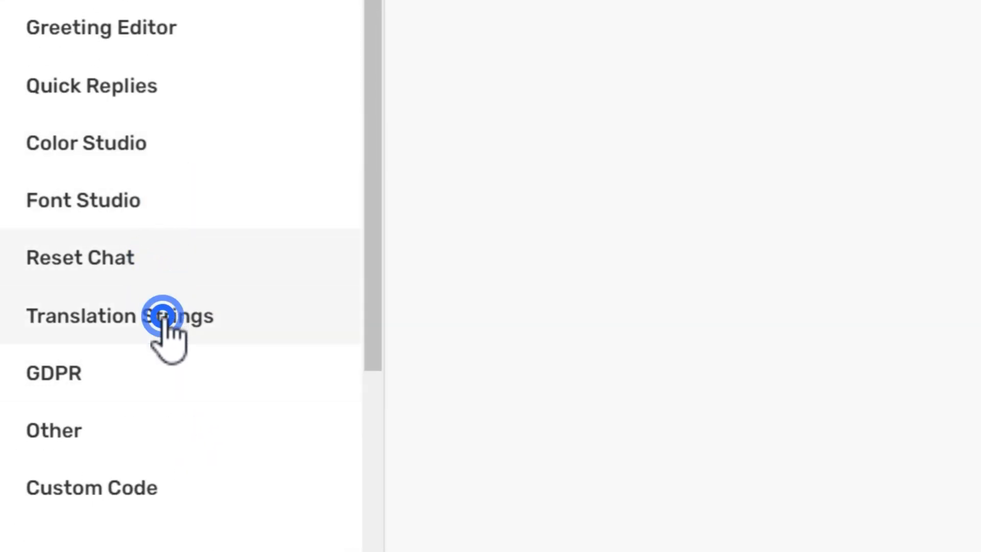
left_click(155, 411)
left_click(163, 411)
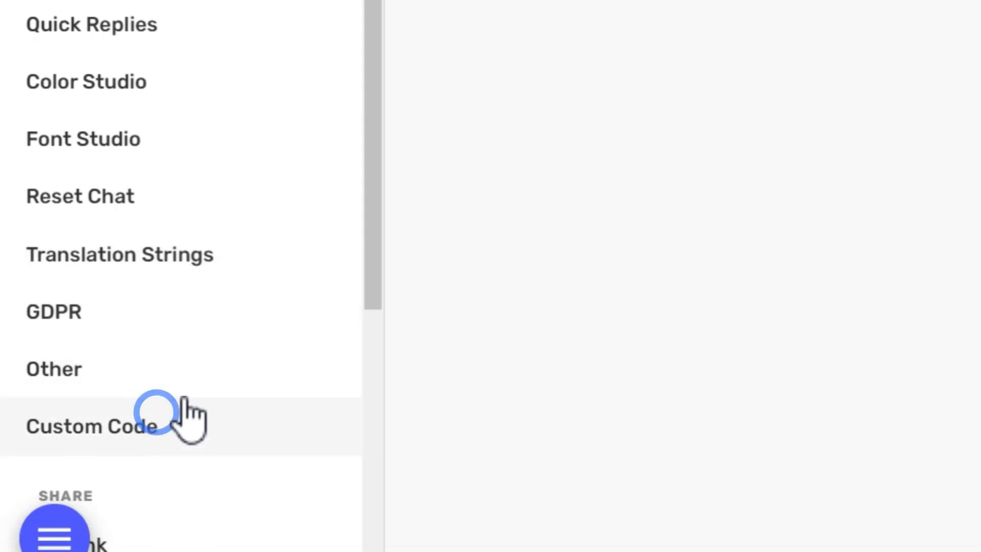
Open the Instant Embed page, retrieve the lost embed code and select the entire script
scroll(268, 357, "down", 8)
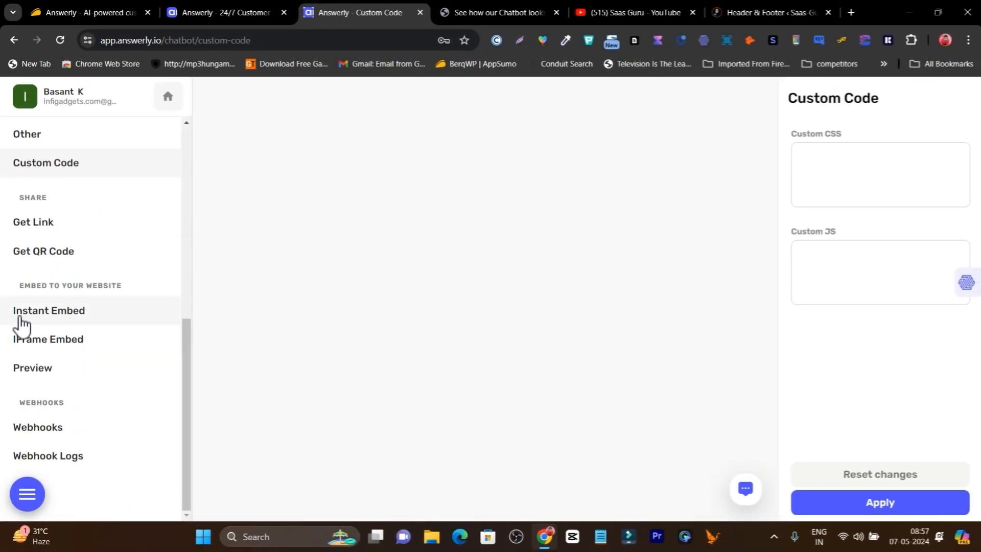
left_click(54, 316)
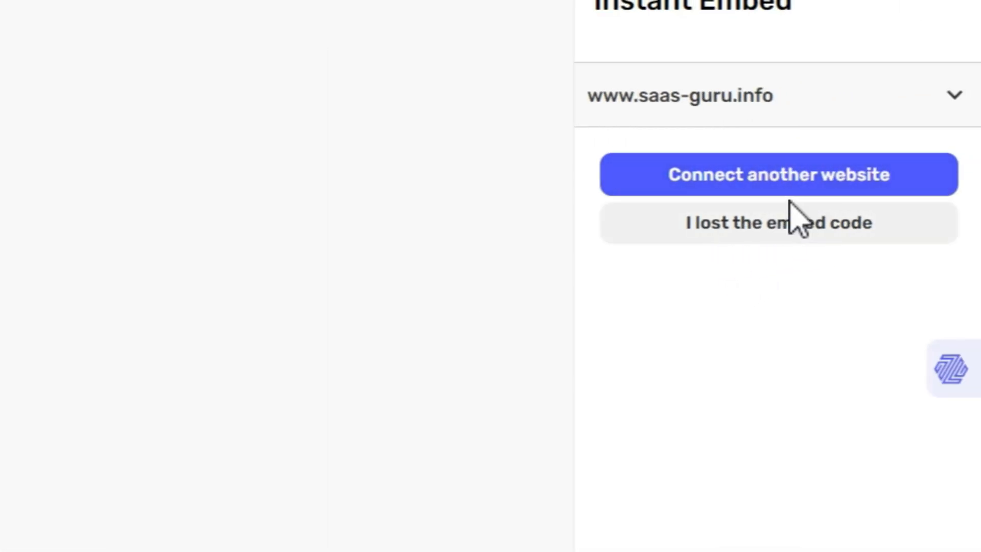
left_click(738, 234)
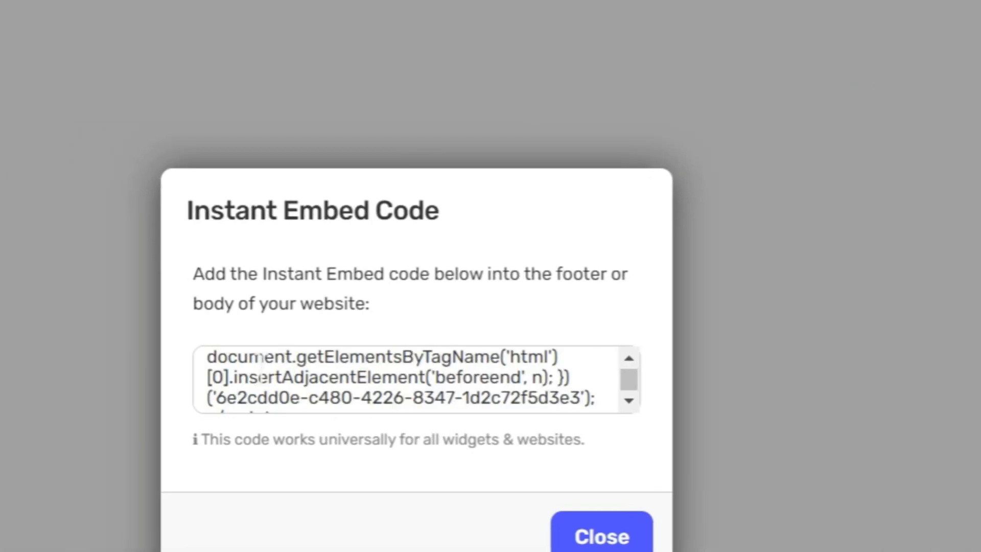
scroll(297, 399, "up", 1)
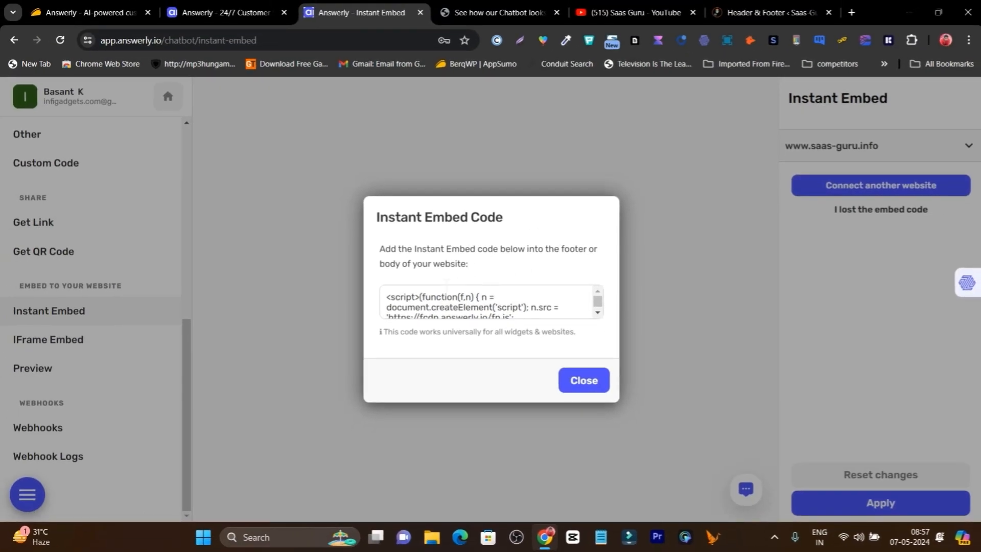
left_click(489, 306)
key("ctrl+a")
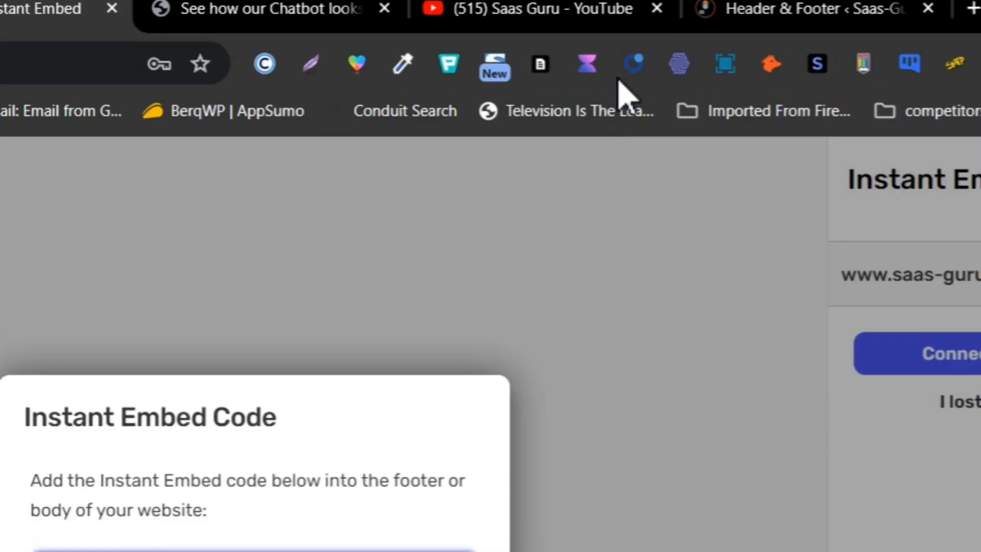
Switch to the WordPress Header & Footer page and paste the Answerly embed code on a new line after the last Footer script
left_click(838, 9)
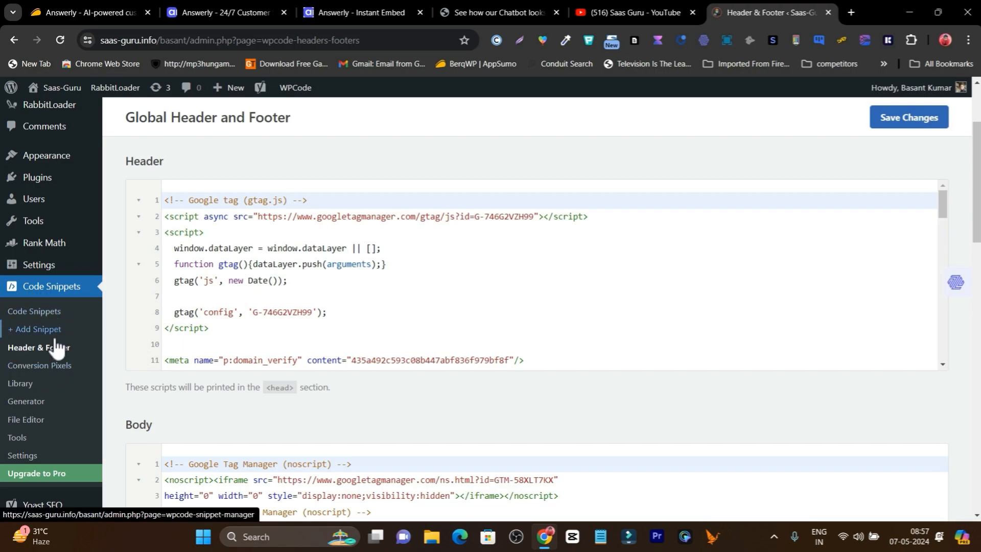
scroll(416, 357, "down", 3)
scroll(409, 388, "down", 6)
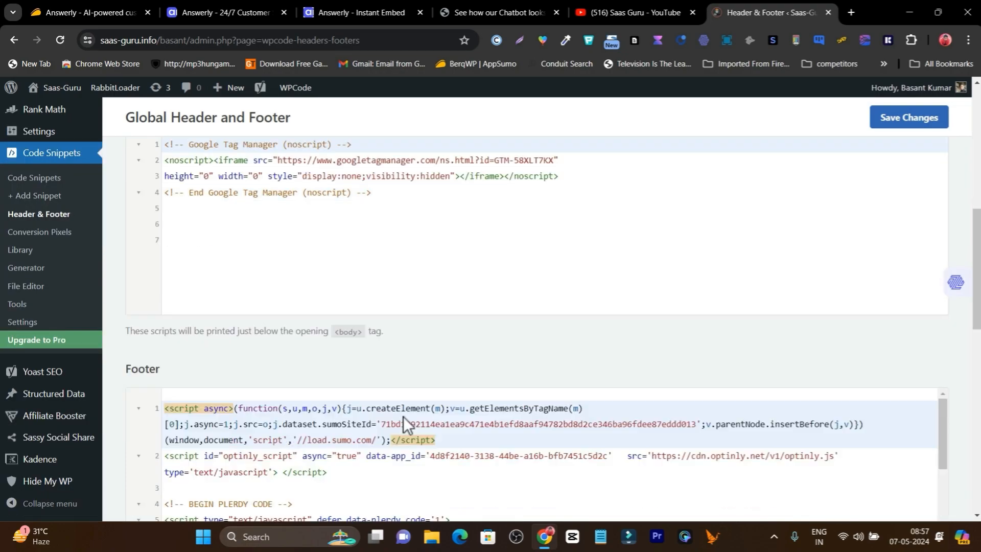
scroll(403, 416, "down", 3)
scroll(375, 369, "down", 6)
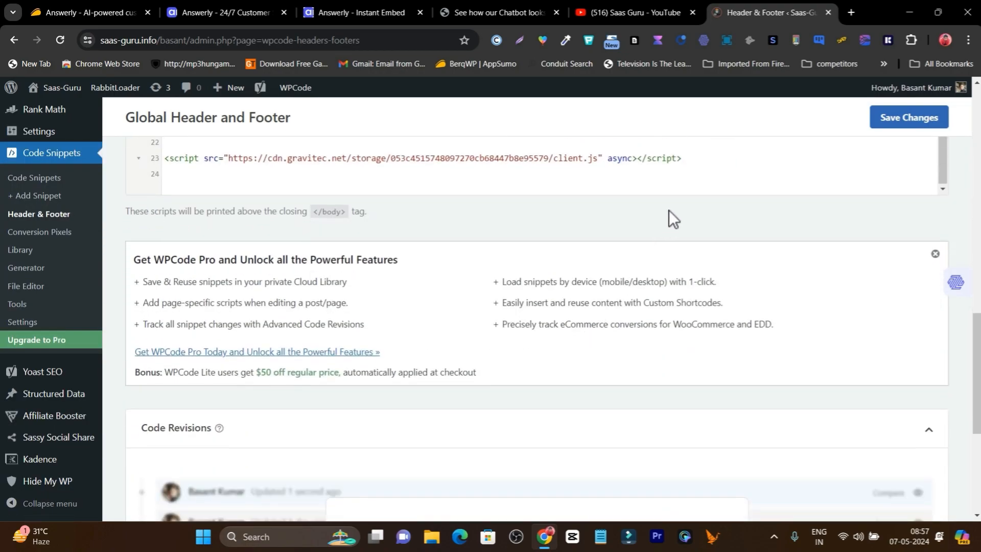
left_click(717, 158)
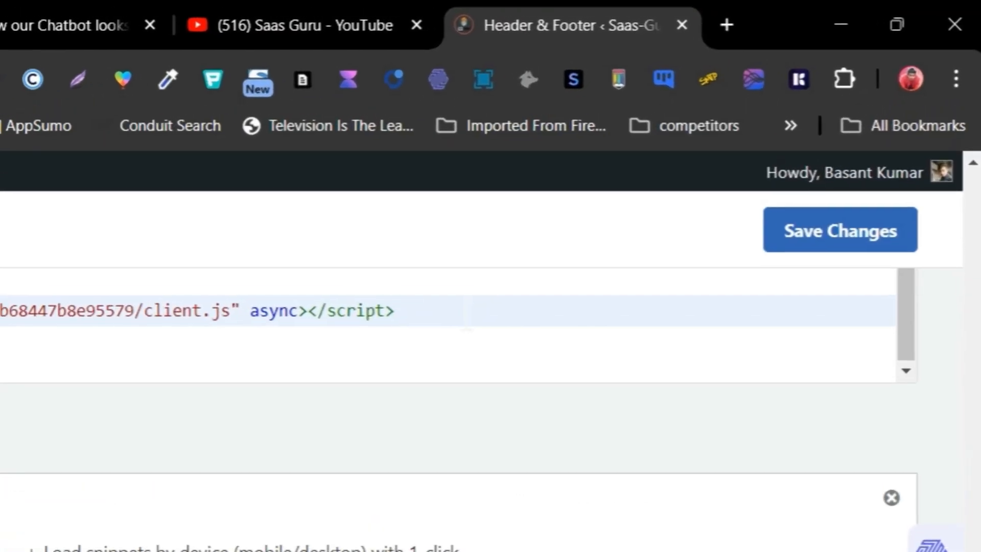
key("Return")
key("Return")
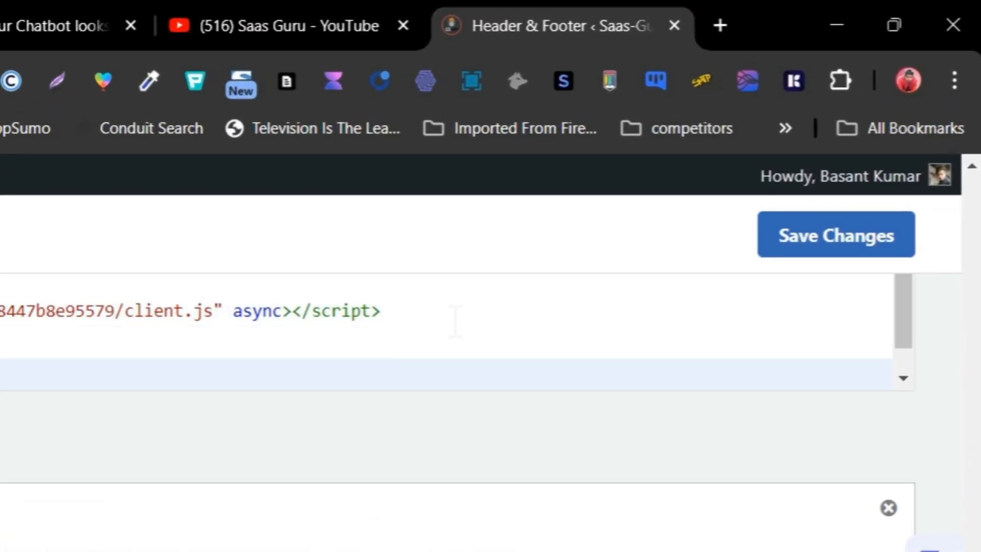
key("ctrl+v")
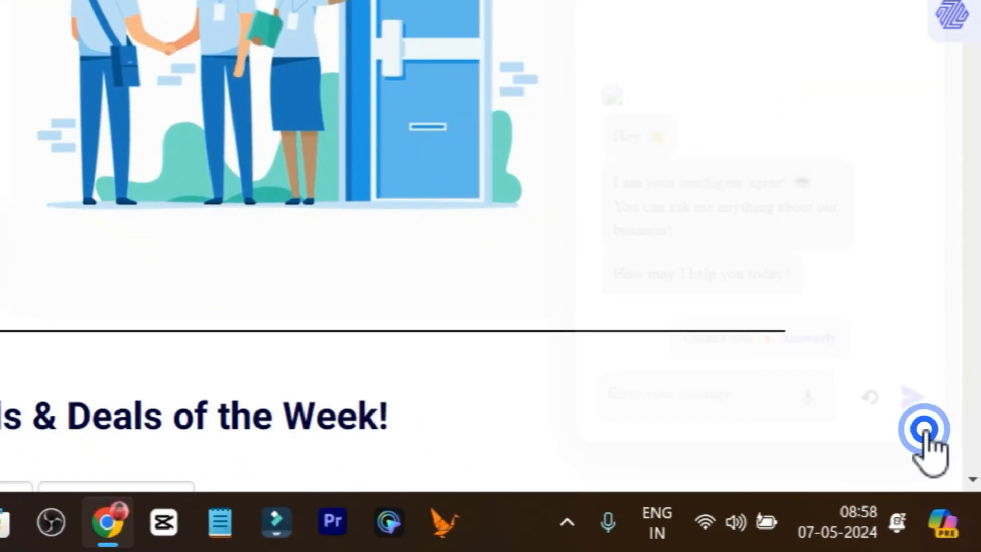
Open the chatbot widget on the website preview and send it the message "hey"
left_click(922, 436)
left_click(693, 413)
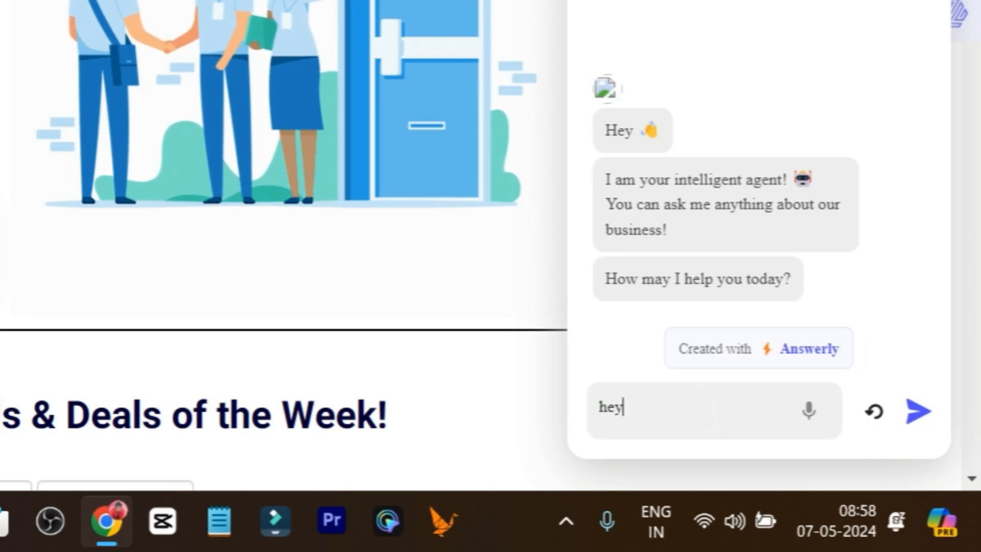
type("hey")
key("Return")
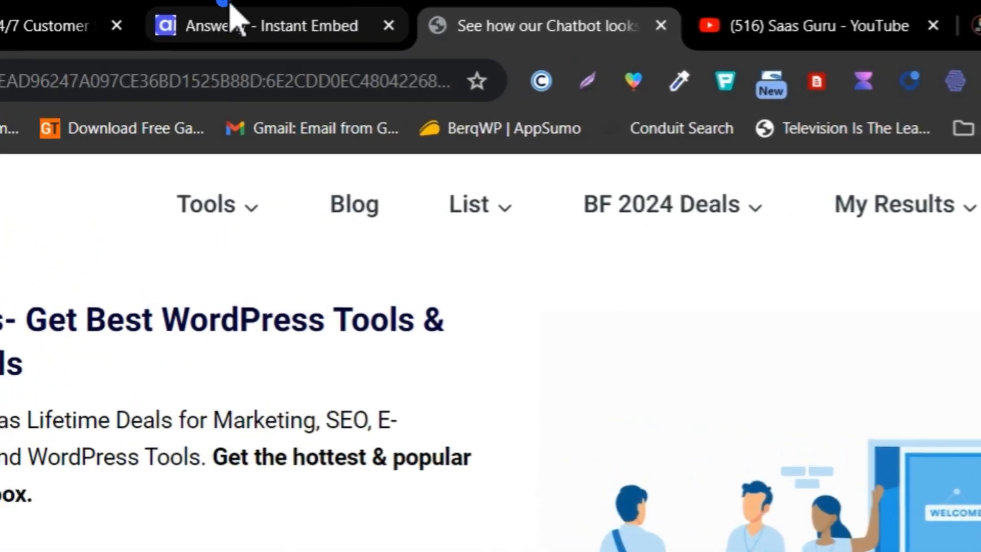
Return to Answerly, close the Instant Embed Code dialog and go to the home page
left_click(343, 12)
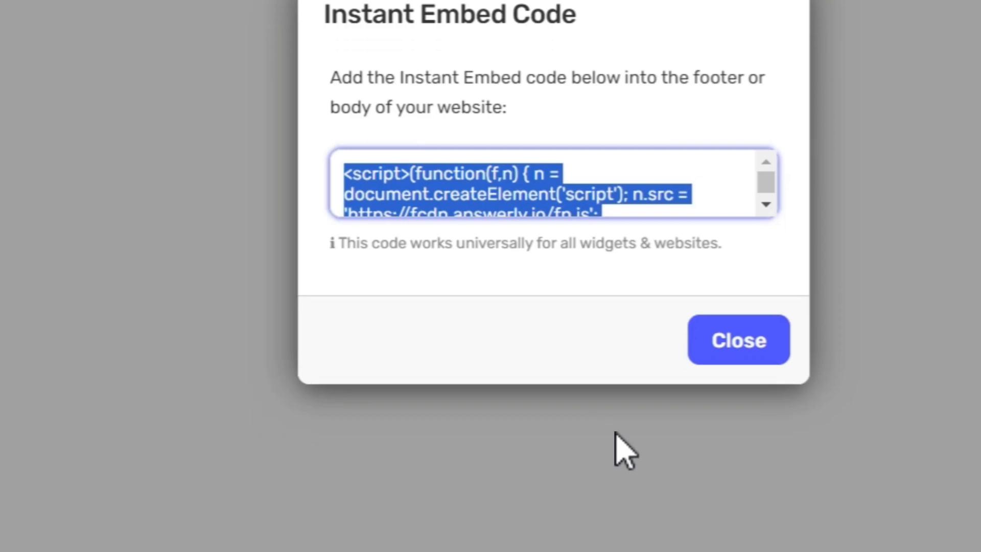
left_click(754, 361)
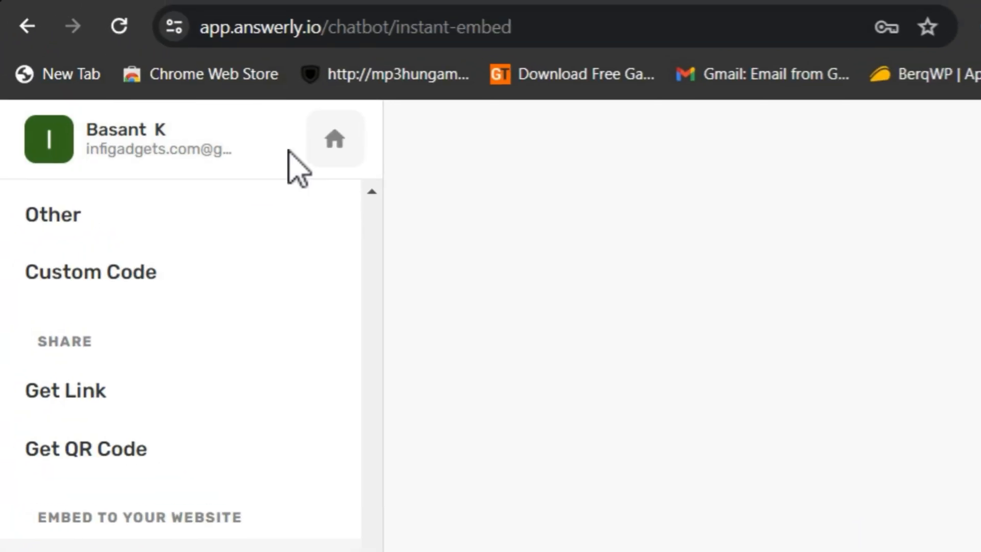
left_click(330, 138)
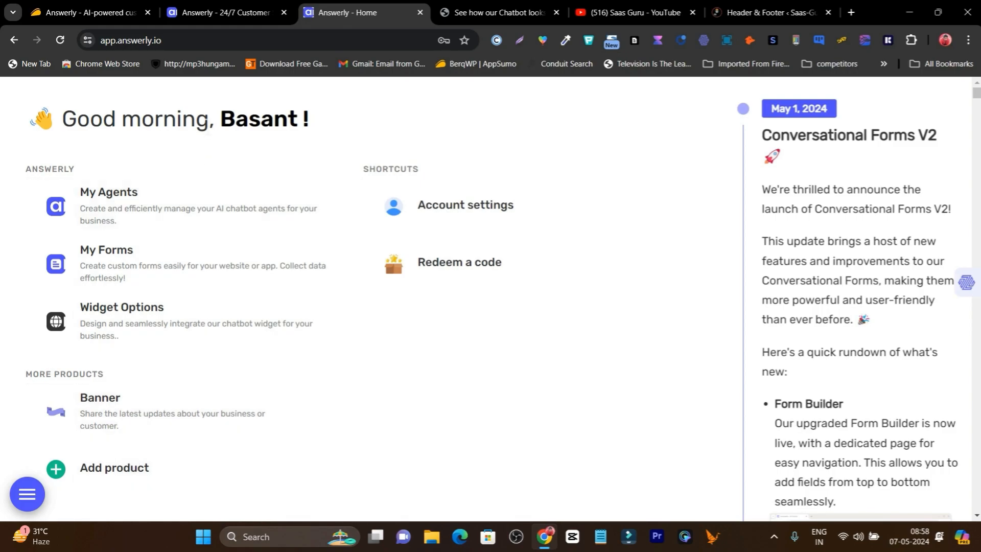
Review the Answerly deal's pricing and overview on its AppSumo page, and switch to the Saas Guru YouTube channel
left_click(93, 11)
scroll(652, 370, "down", 5)
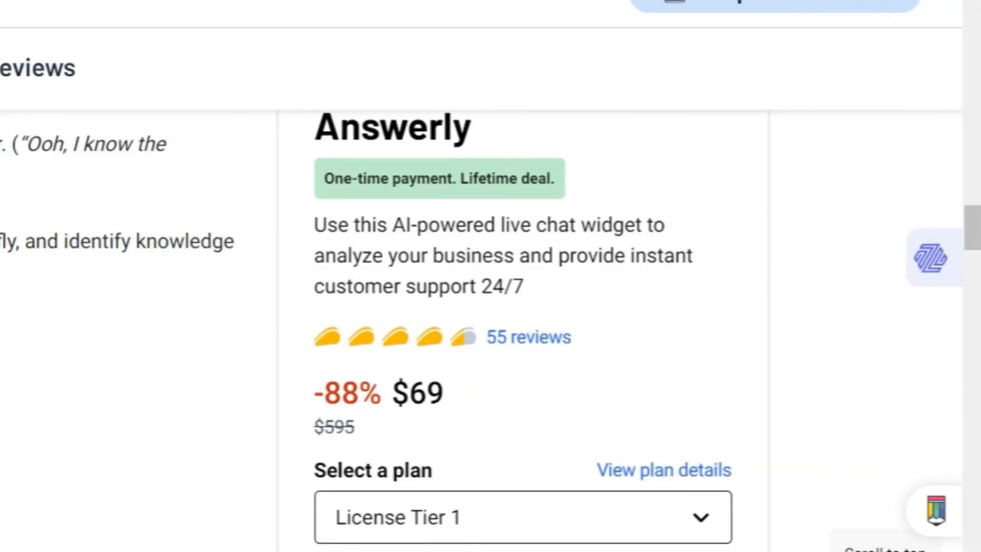
left_click_drag(972, 242, 971, 66)
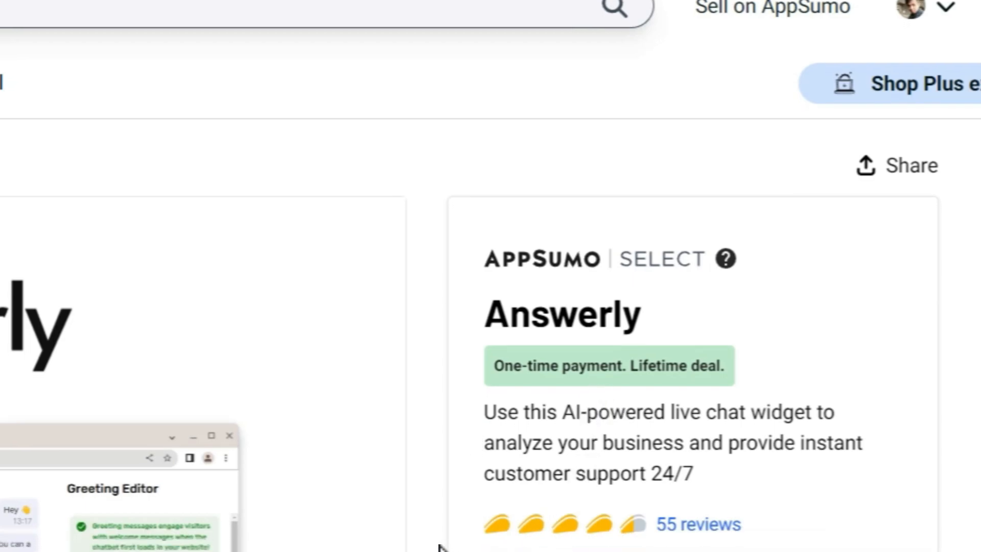
scroll(440, 546, "down", 4)
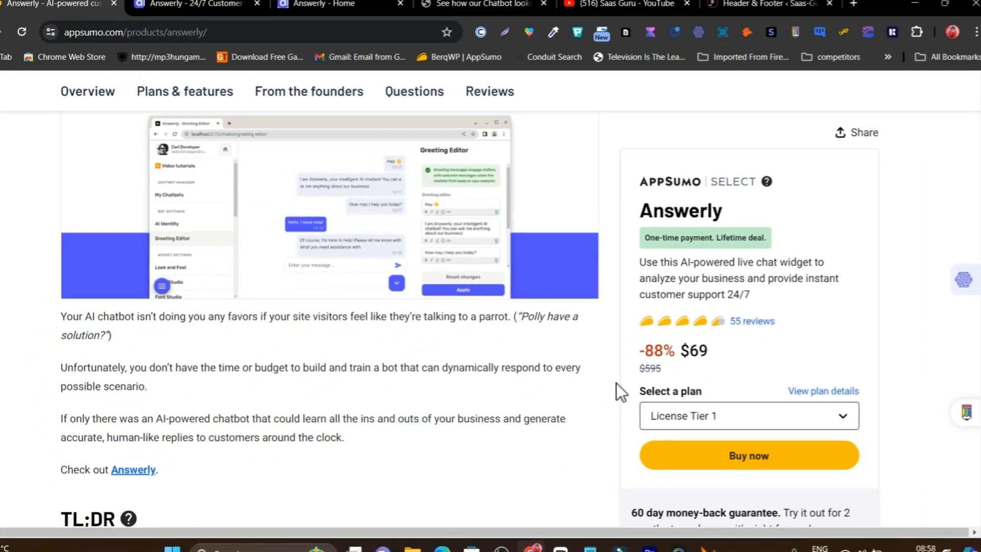
scroll(440, 545, "down", 7)
scroll(625, 373, "down", 10)
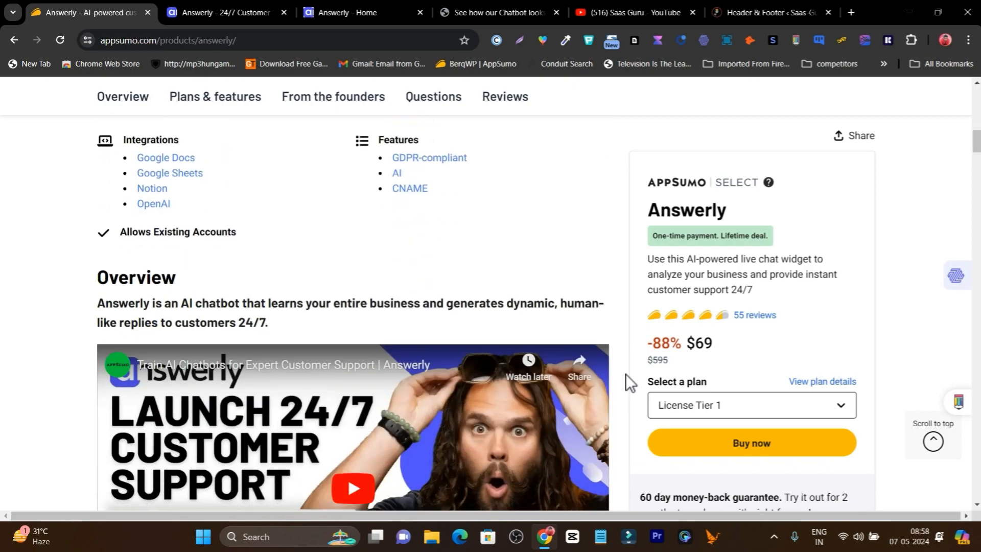
scroll(626, 373, "down", 2)
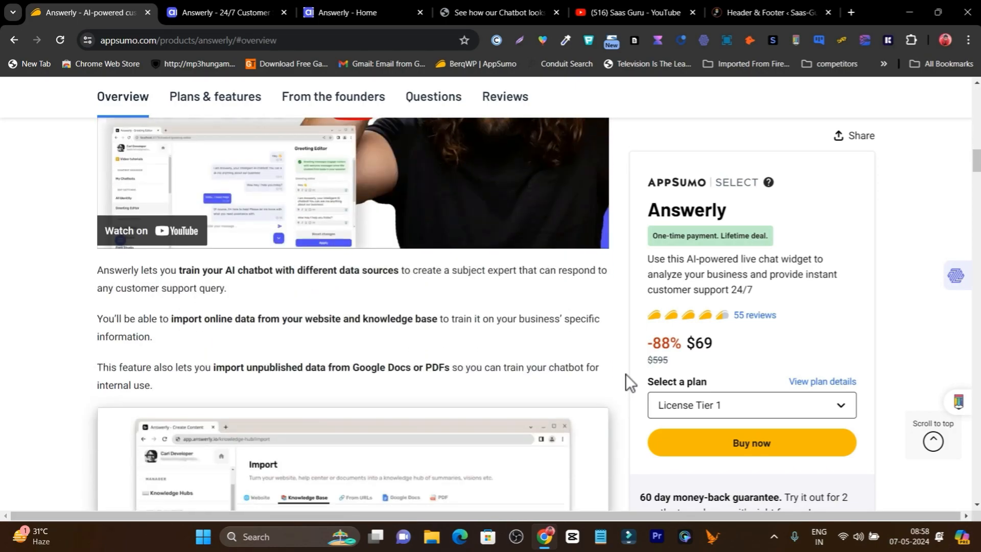
scroll(625, 373, "down", 4)
scroll(624, 375, "down", 5)
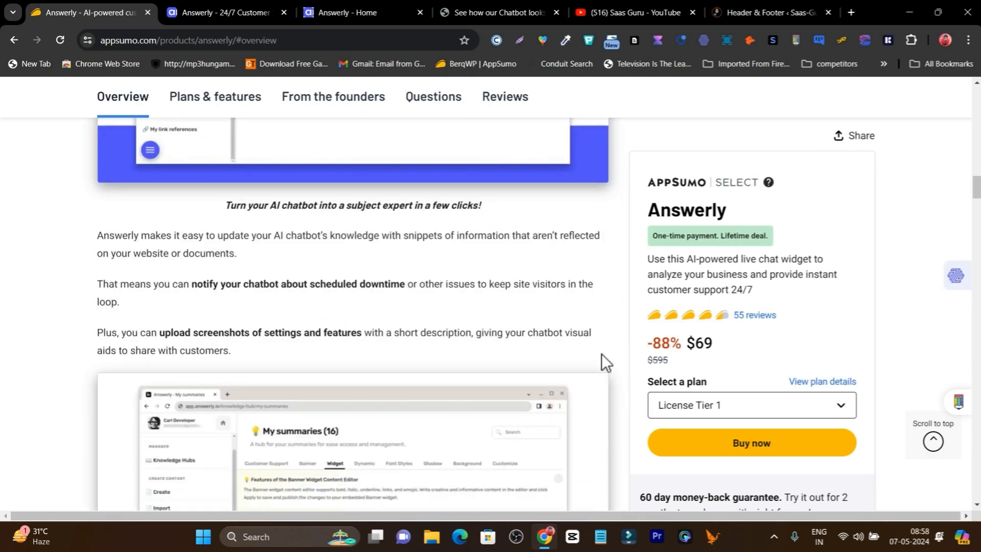
left_click(637, 9)
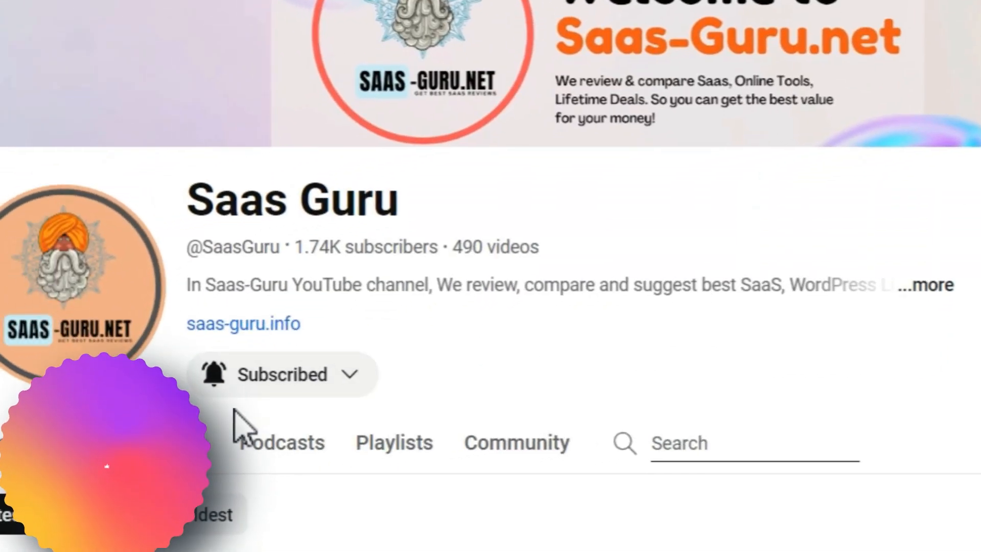